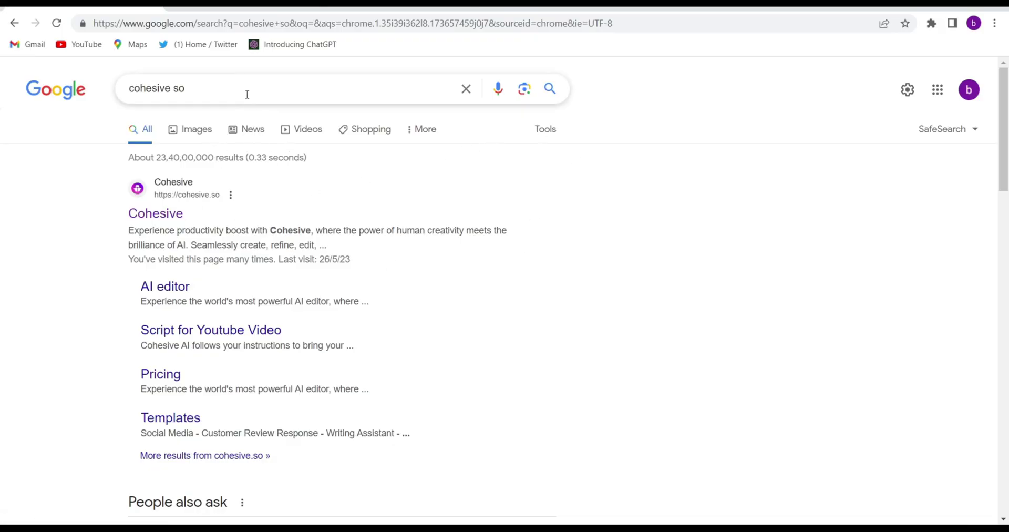
Open the Cohesive website from the search results and sign up with the first listed Google account
left_click(171, 221)
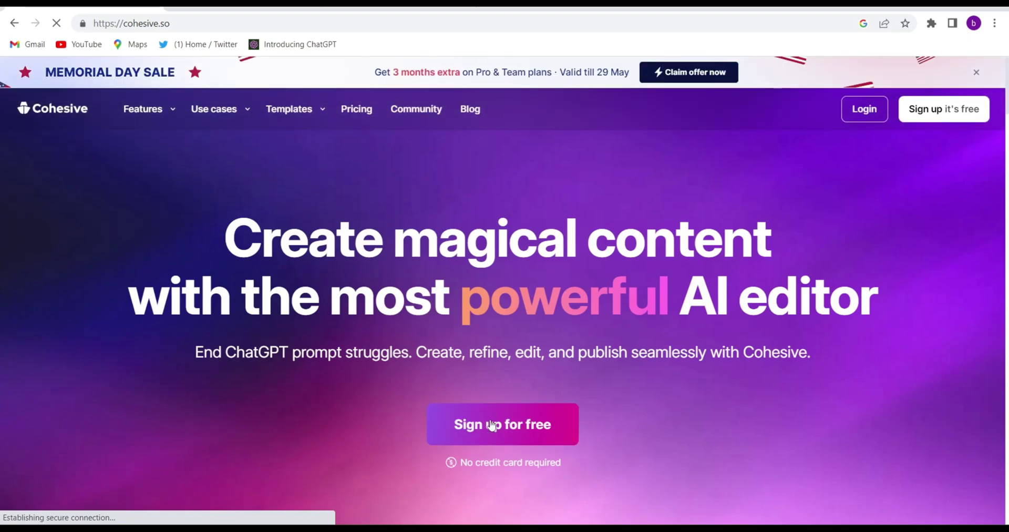
left_click(492, 424)
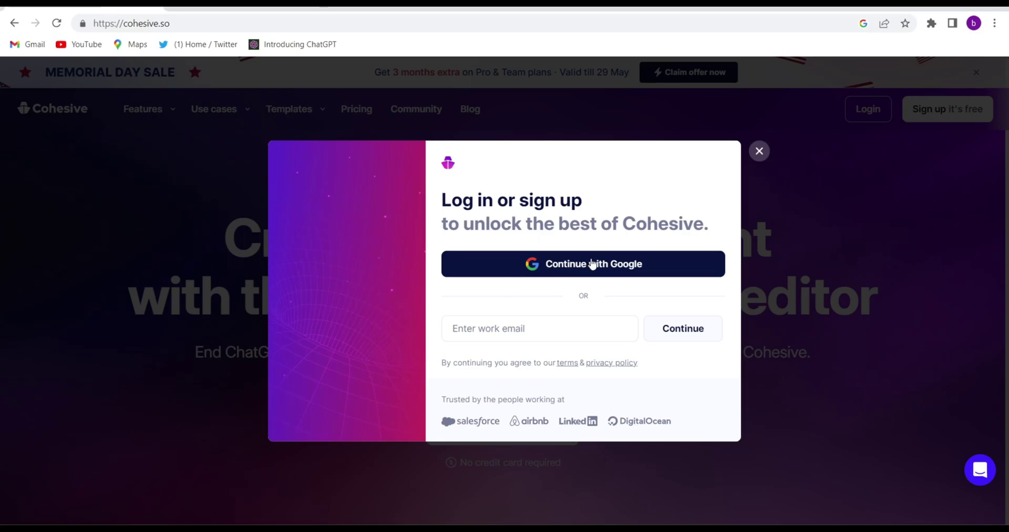
left_click(591, 264)
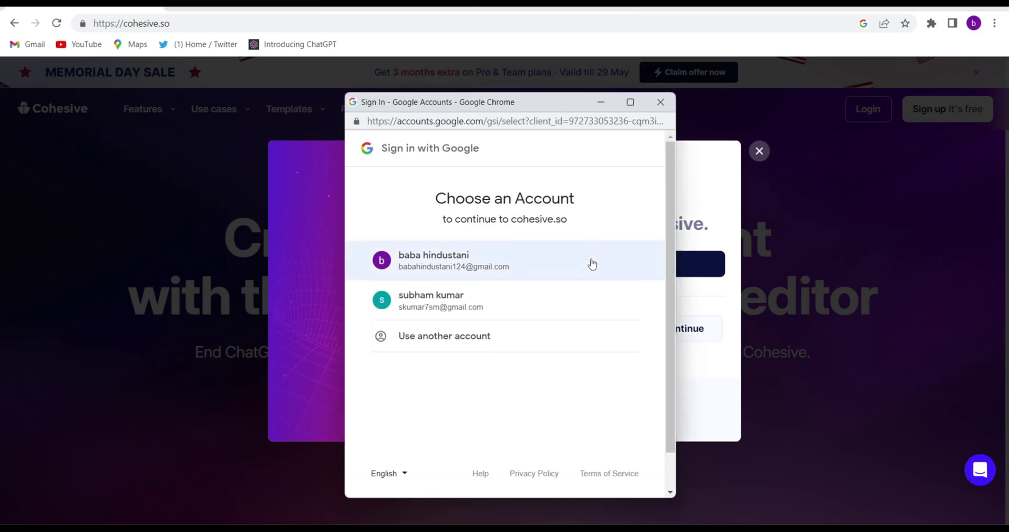
left_click(508, 271)
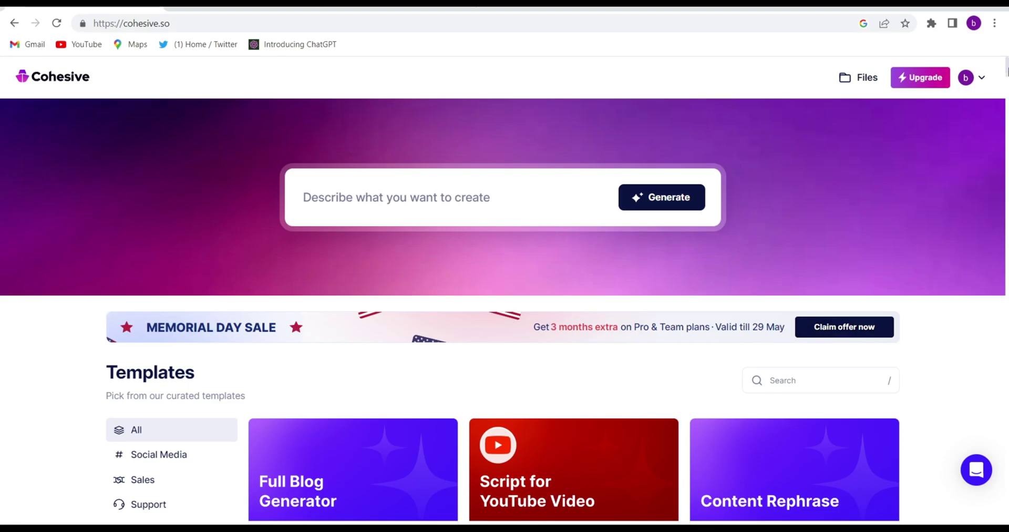
Look through the template gallery and open the Full Blog Generator template
scroll(1007, 71, "down", 5)
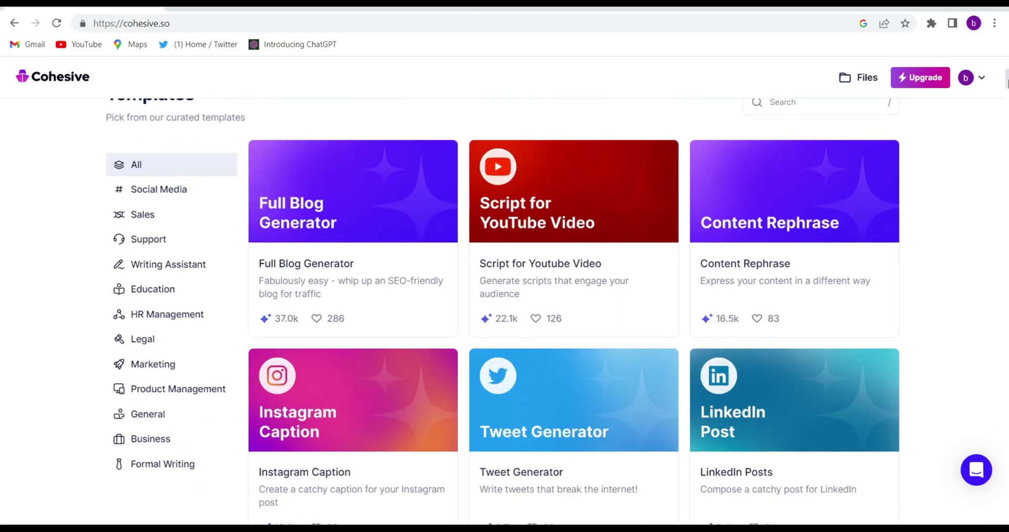
scroll(1007, 79, "up", 1)
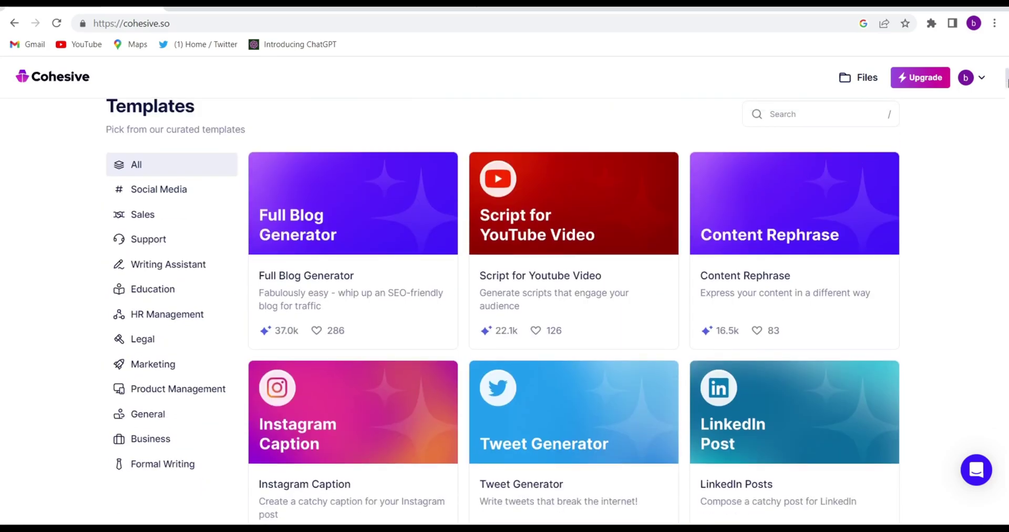
scroll(1006, 79, "down", 2)
scroll(1006, 84, "down", 10)
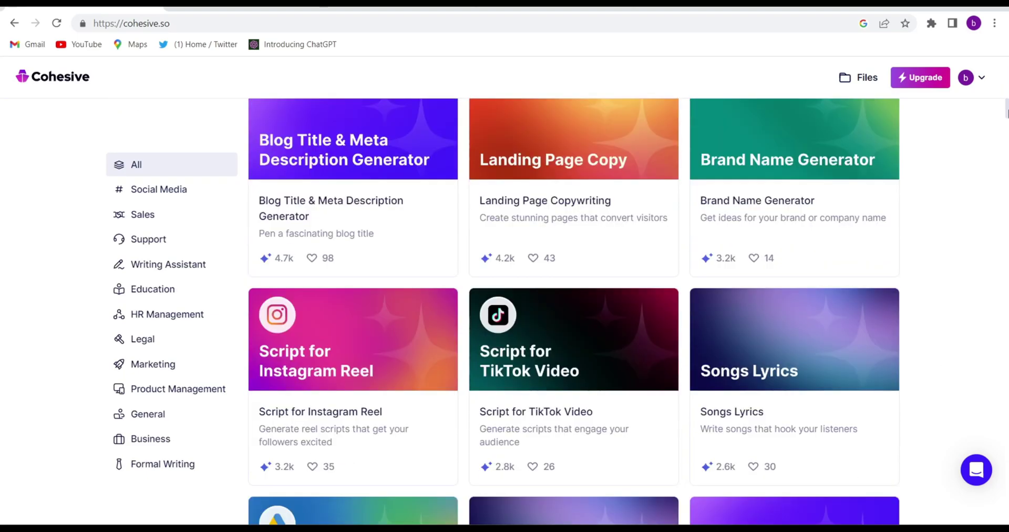
scroll(1006, 86, "up", 8)
mouse_move(1006, 84)
left_mouse_down()
mouse_move(1005, 61)
mouse_move(1007, 71)
left_mouse_up()
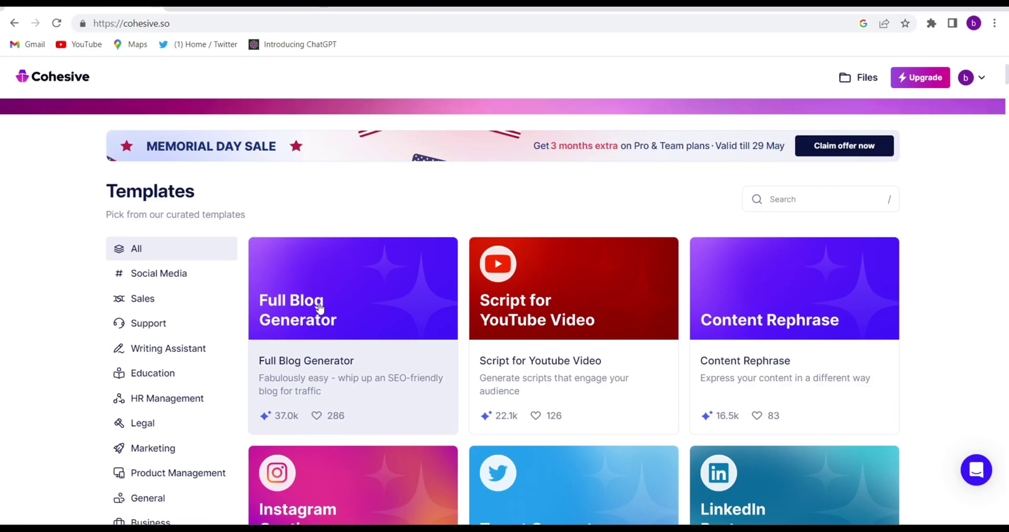
left_click(300, 369)
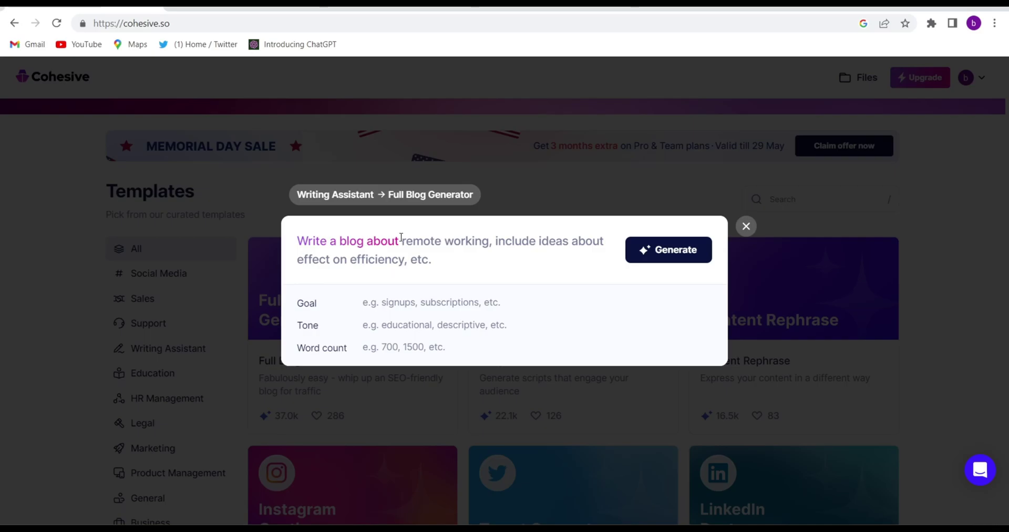
Generate a blog about "top places to visit in india." and view the resulting article
type("top plea")
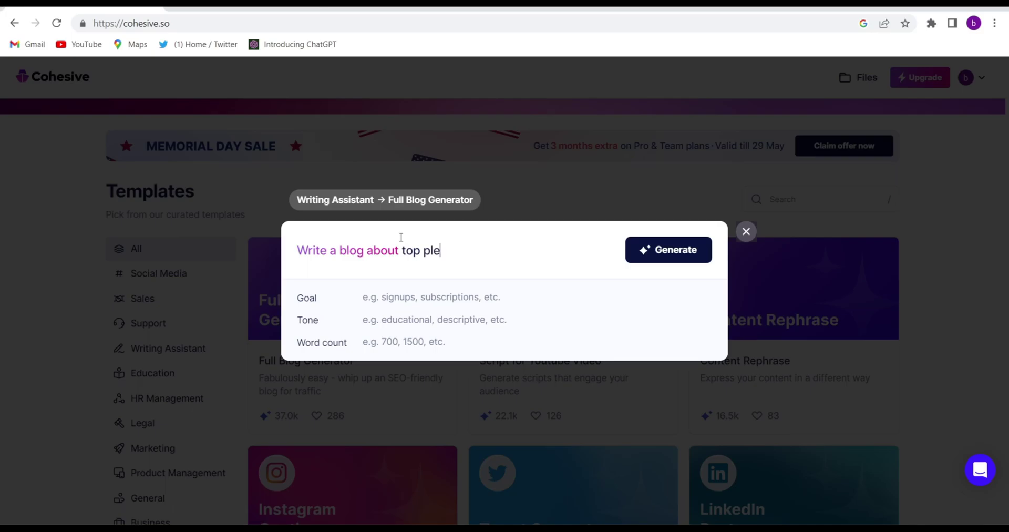
key("BackSpace")
type("aces to visit in ")
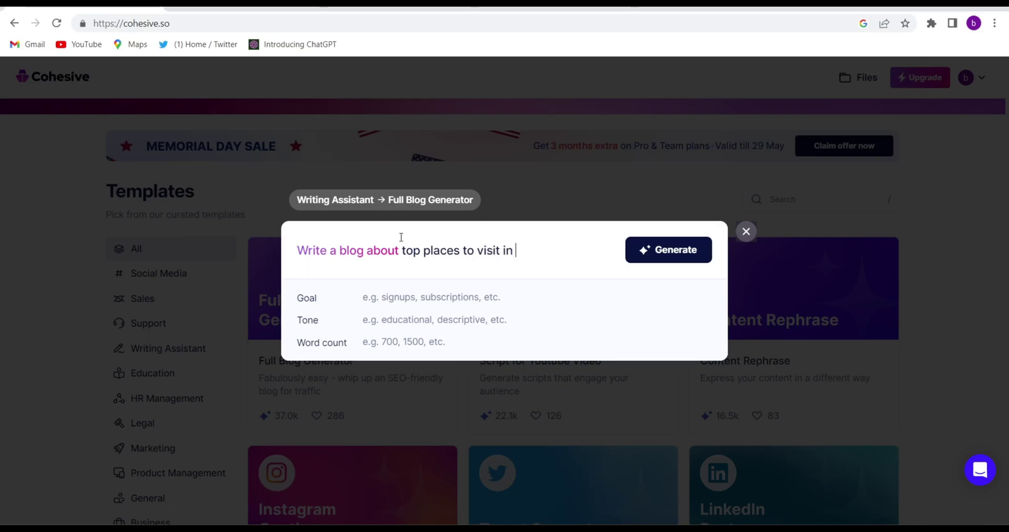
type("india.")
left_click(659, 257)
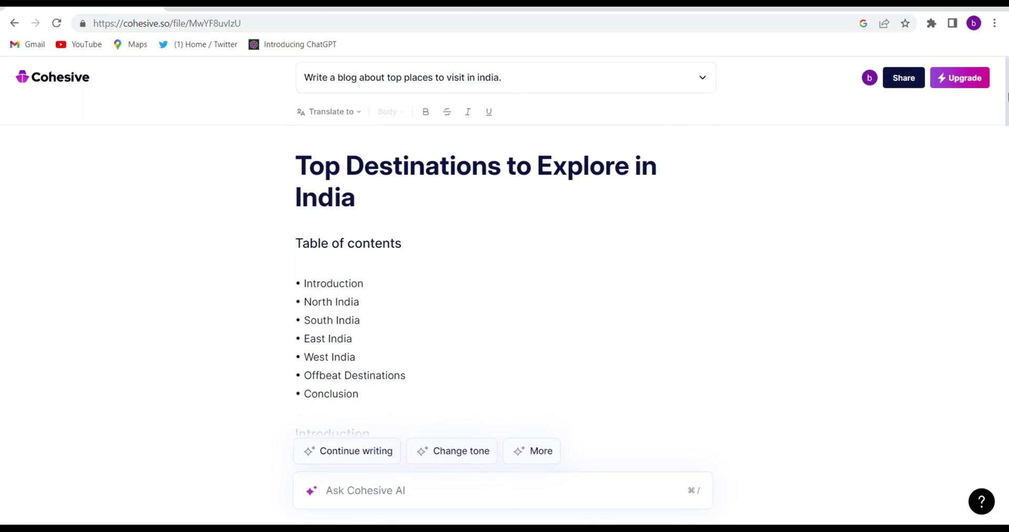
mouse_move(1007, 85)
left_mouse_down()
mouse_move(1006, 499)
mouse_move(994, 120)
mouse_move(1007, 84)
left_mouse_up()
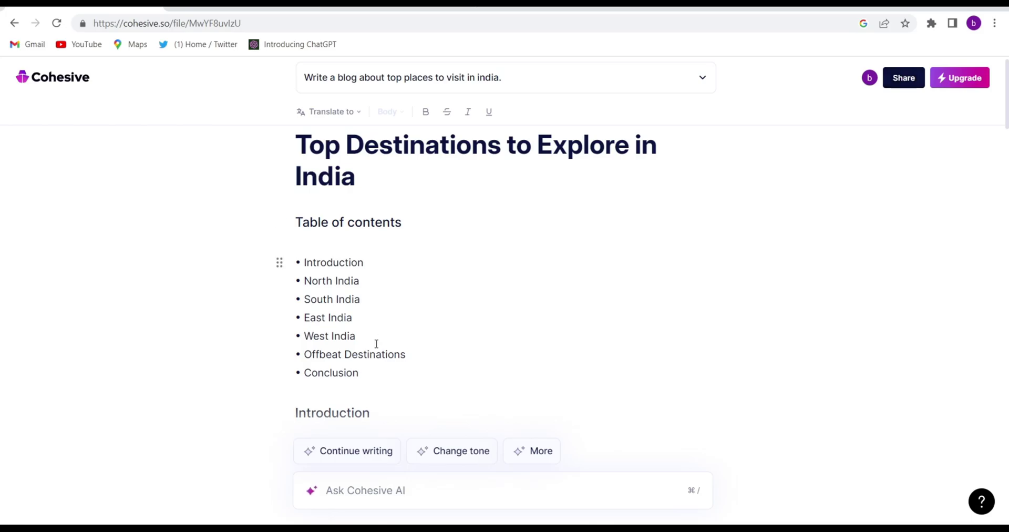
Return to the Cohesive home page through the search results and look through the available content templates
left_click(15, 24)
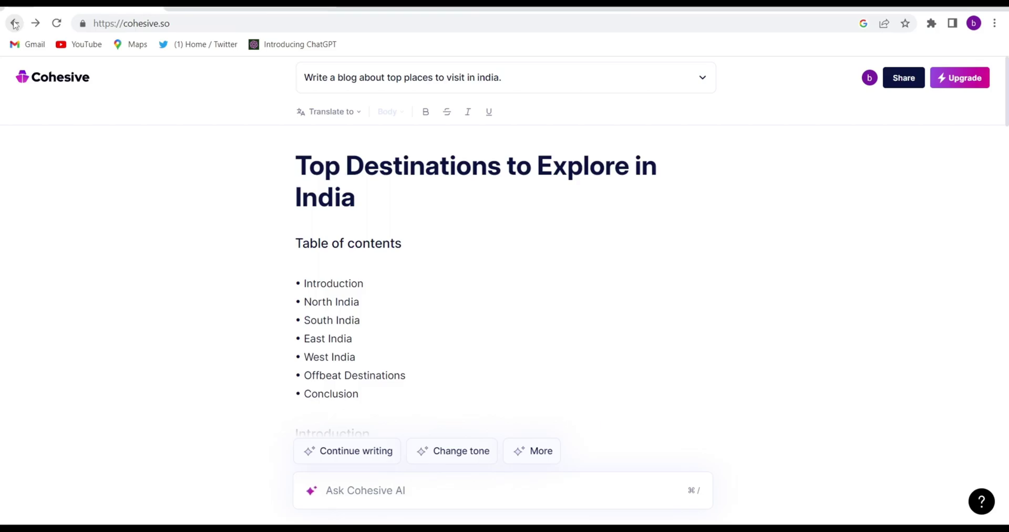
left_click(14, 23)
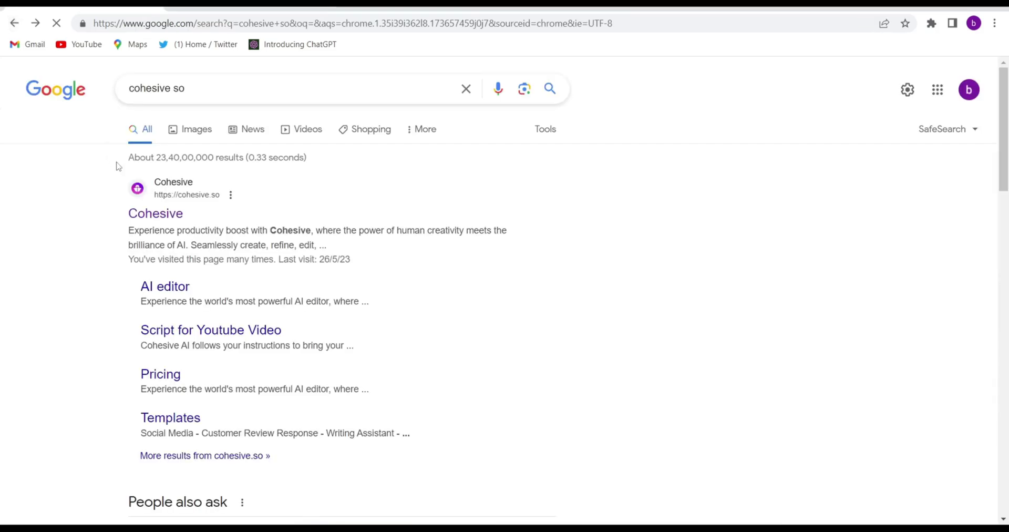
left_click(155, 223)
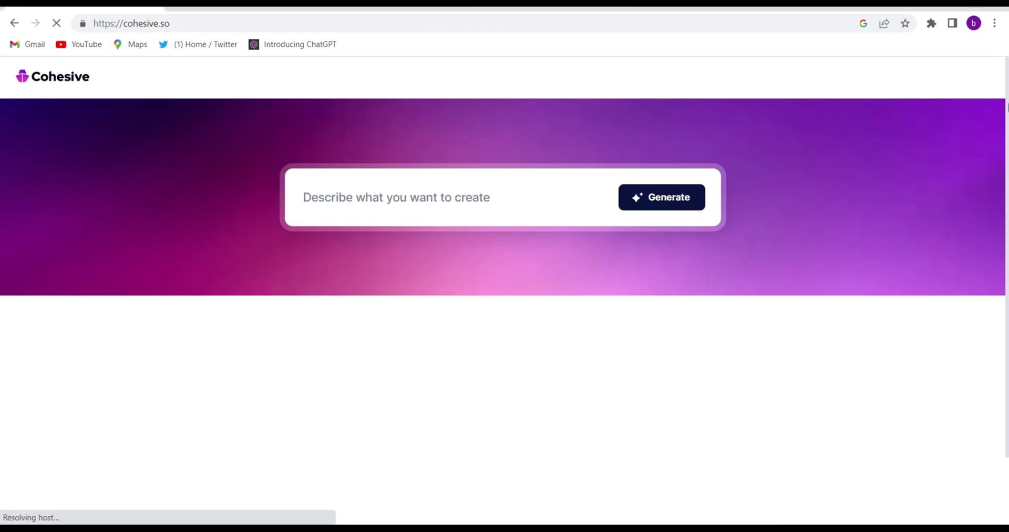
scroll(1007, 323, "down", 5)
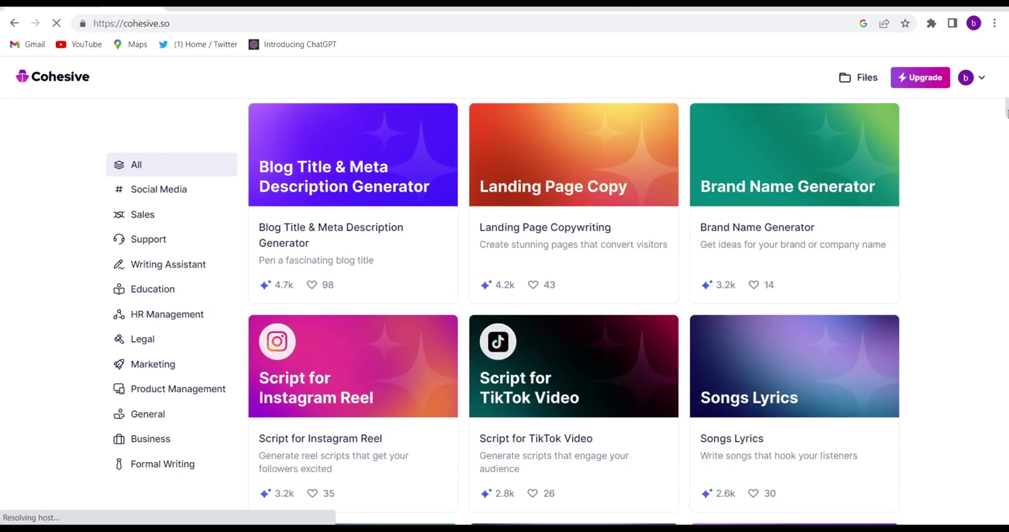
scroll(1007, 87, "down", 2)
scroll(1007, 87, "up", 5)
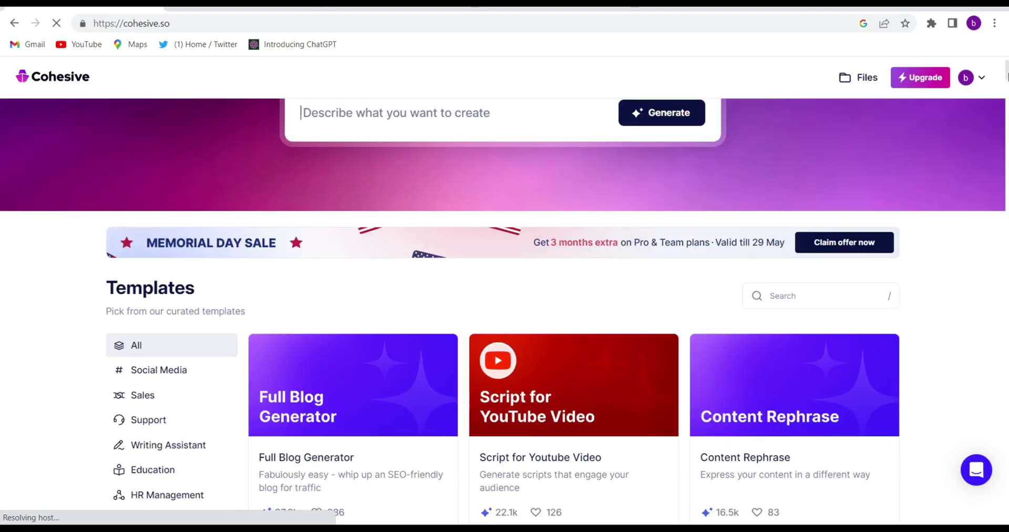
scroll(1008, 84, "down", 4)
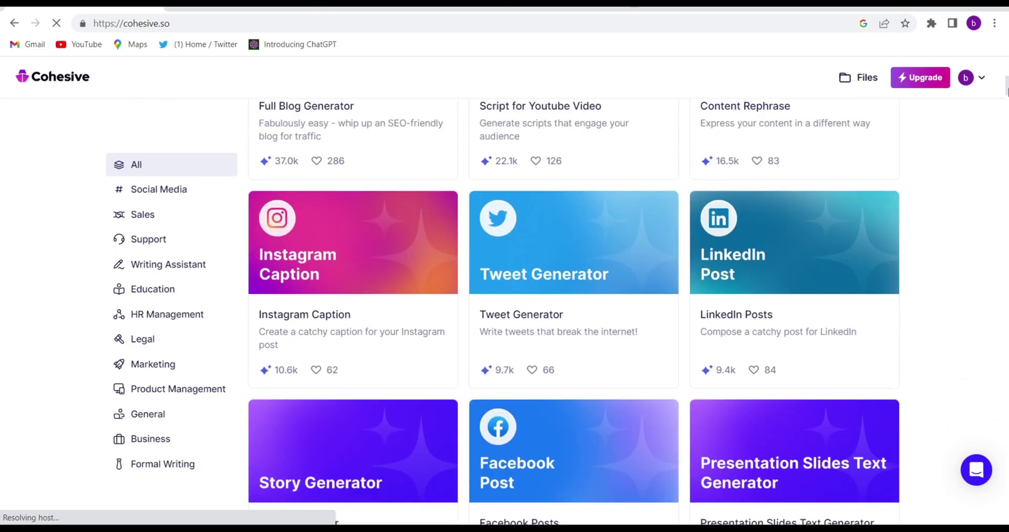
scroll(1007, 89, "down", 2)
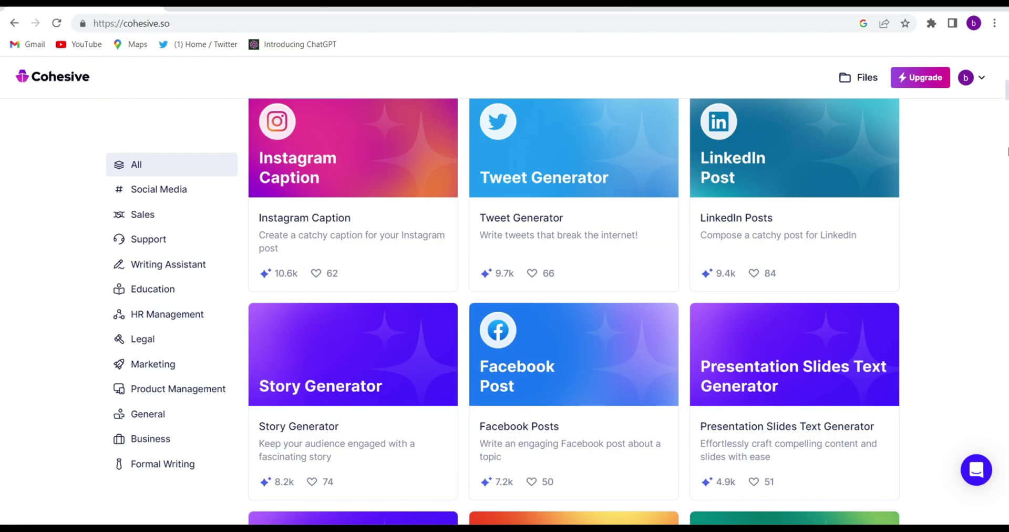
scroll(1007, 97, "down", 7)
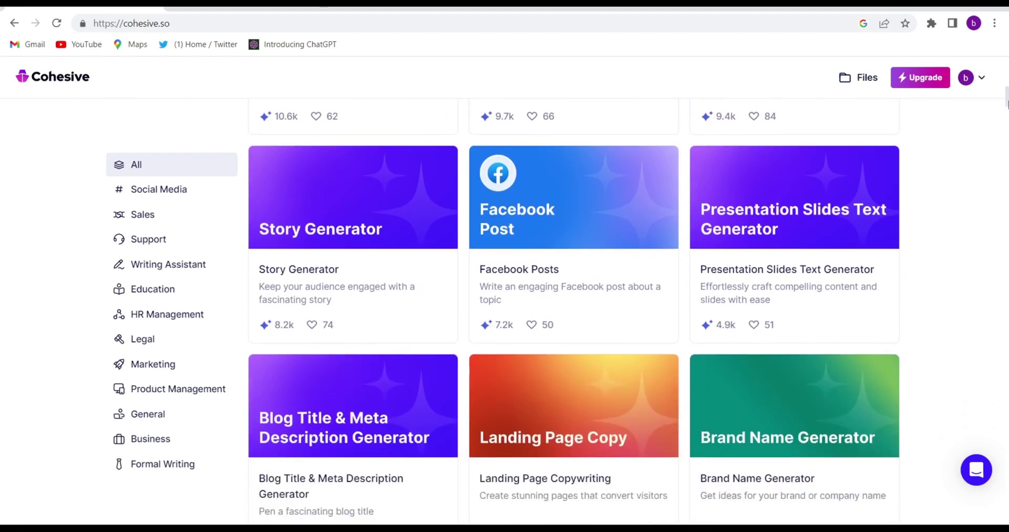
scroll(1007, 107, "down", 4)
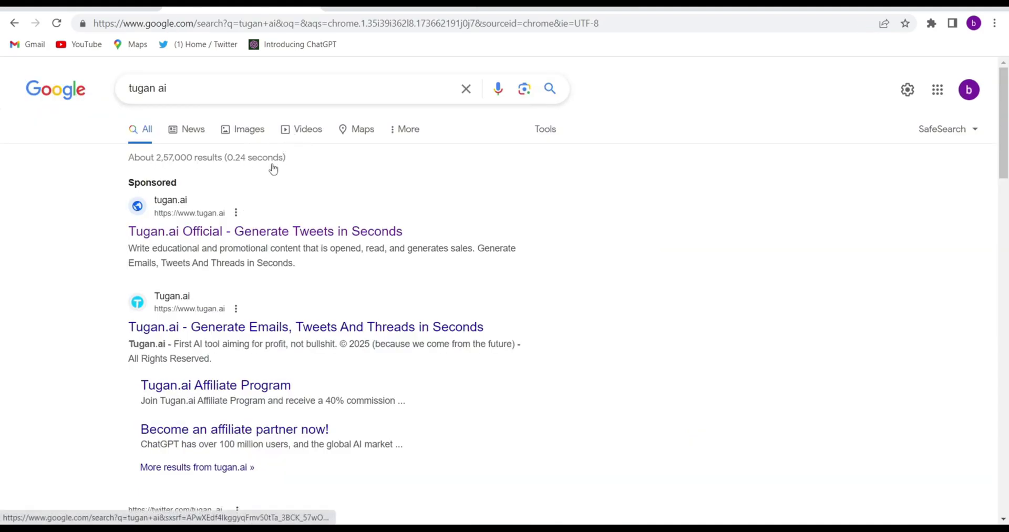
Open the Tugan.ai site from its search results, log in, and view the available email and Twitter tools
left_click(241, 237)
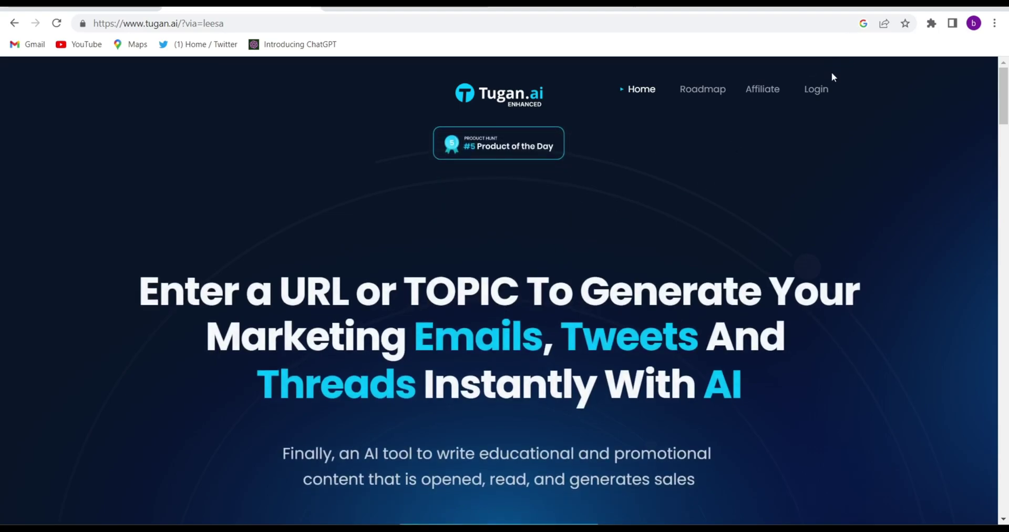
left_click(823, 88)
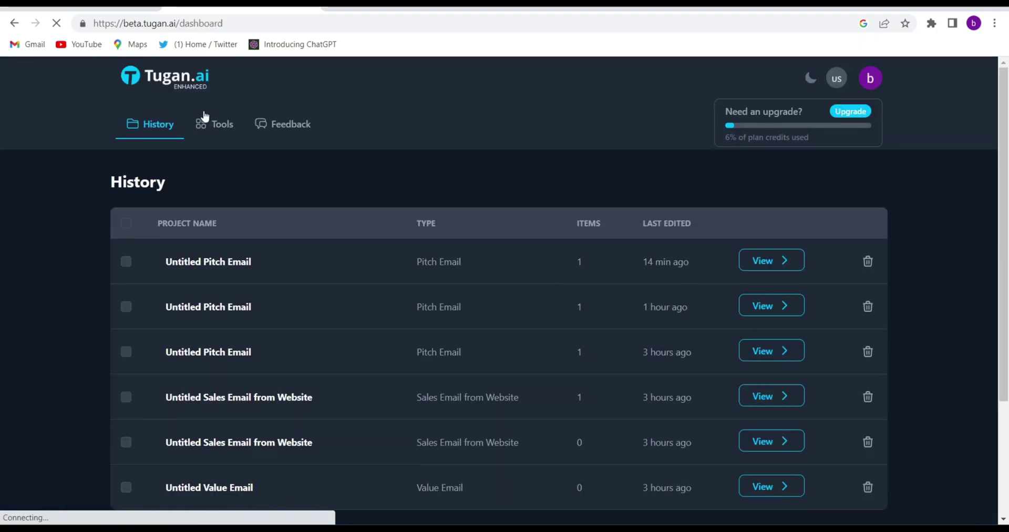
left_click(206, 118)
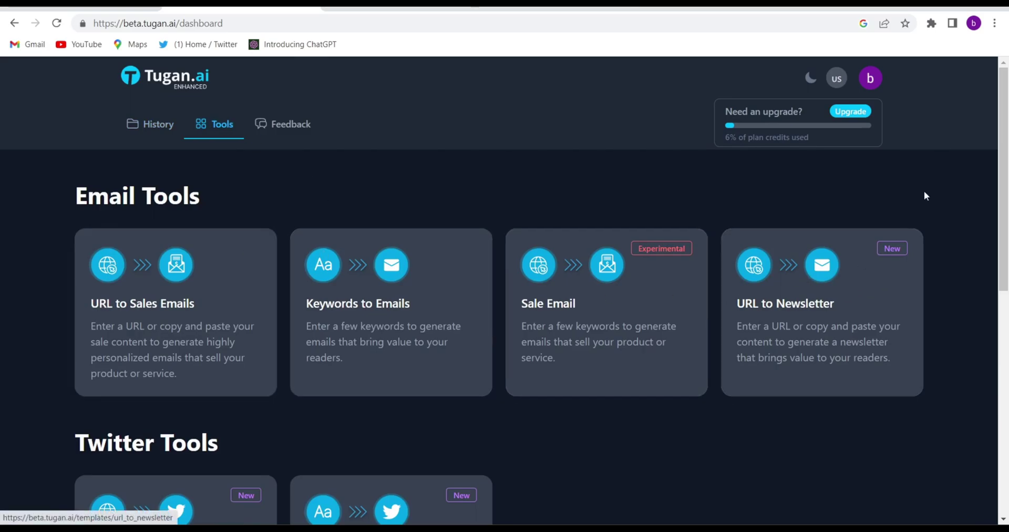
left_click_drag(1007, 140, 1005, 165)
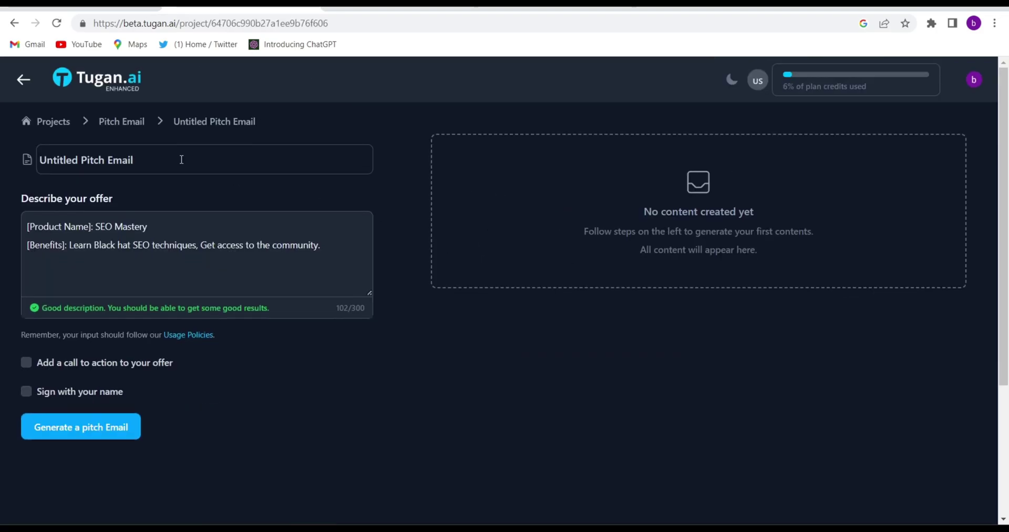
Title the pitch email "yoga studio offer" and set the product name to "advanced level of yoga only on 5000inr. Limited time offer only."
triple_click(181, 159)
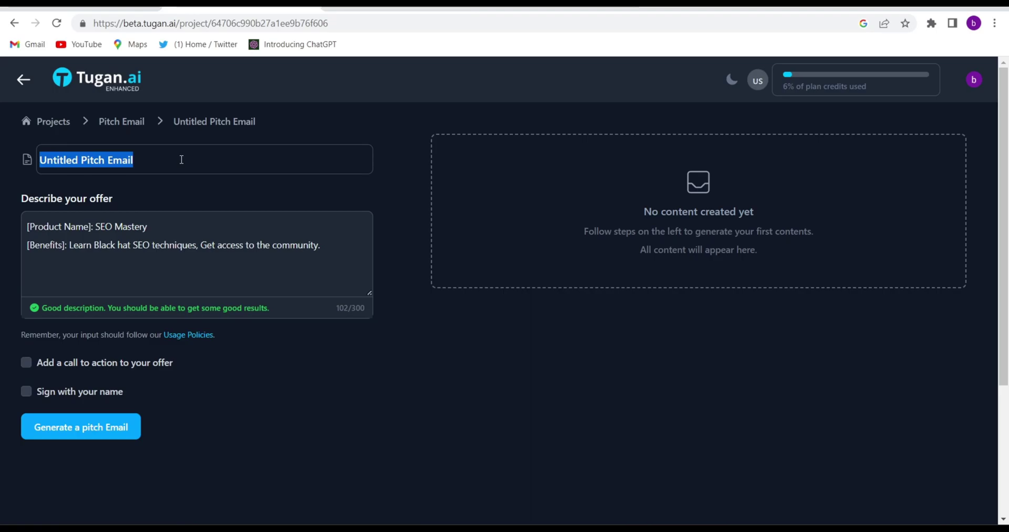
type("yoga studio offer")
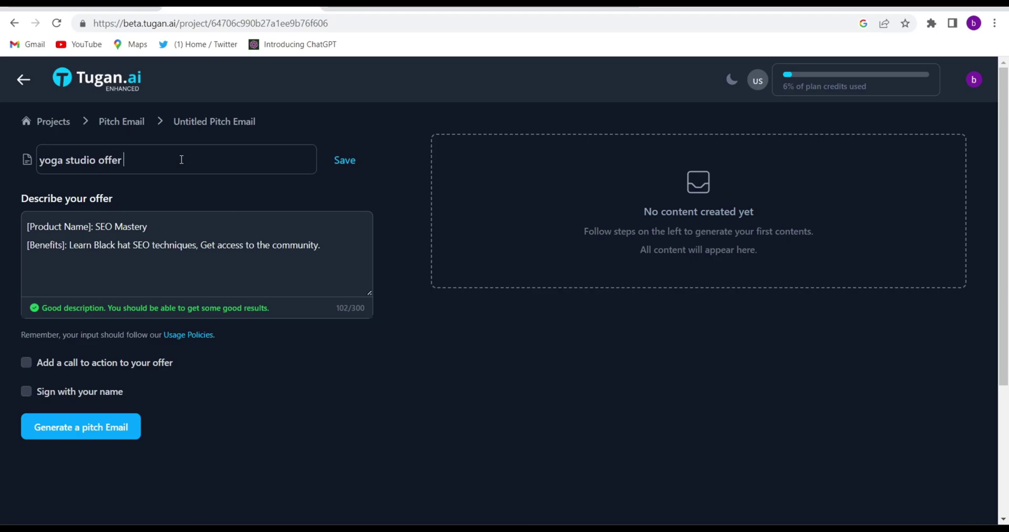
left_click(170, 232)
key("BackSpace")
key("BackSpace")
key("BackSpace")
key("BackSpace")
key("BackSpace")
key("BackSpace")
key("BackSpace")
key("BackSpace")
key("BackSpace")
key("BackSpace")
key("BackSpace")
type("a")
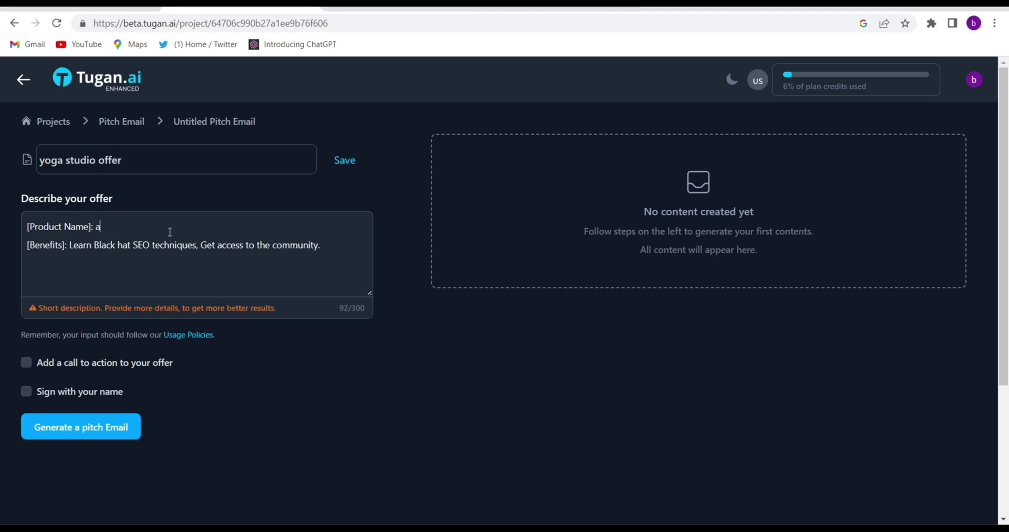
type("dvanced level")
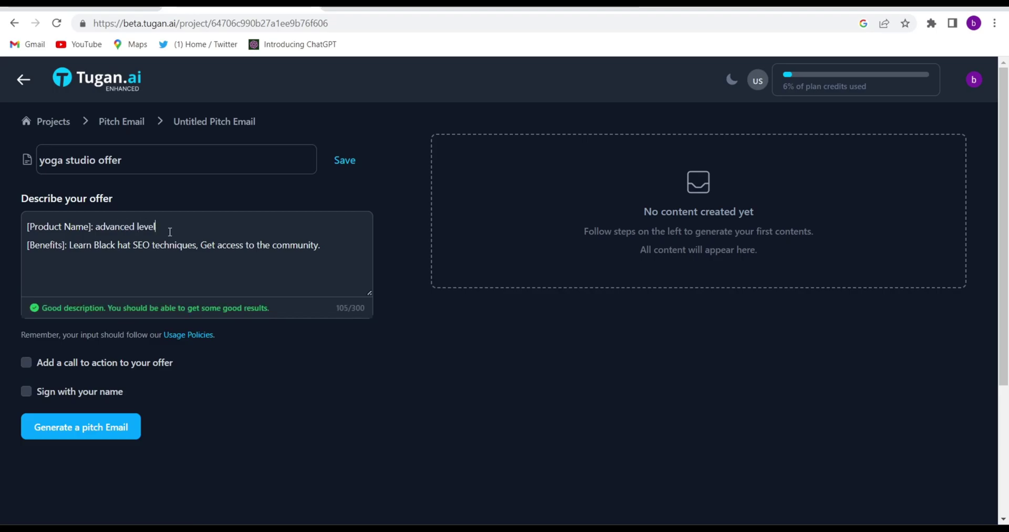
type(" of yoga only on 5000inr. Limited time offer only.")
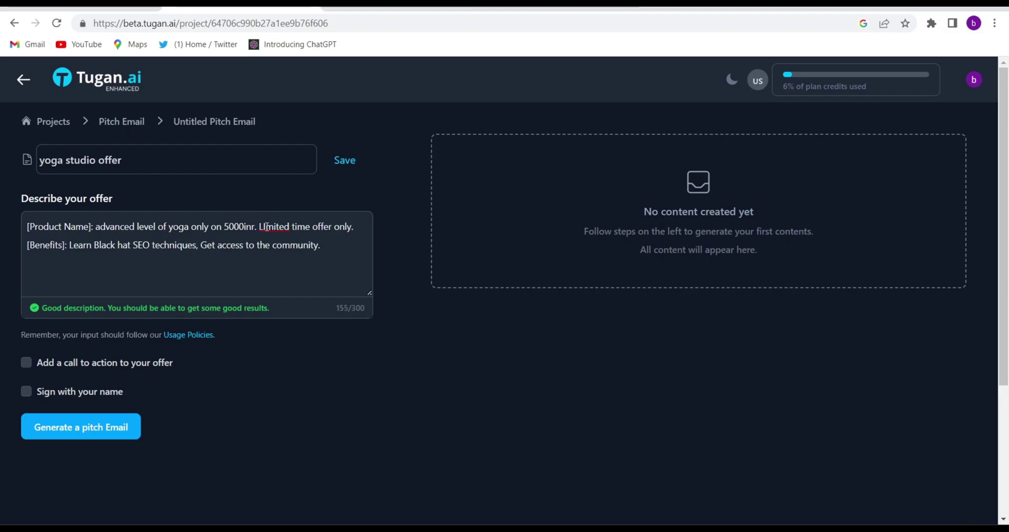
key("BackSpace")
type("i")
Replace the benefits with "For Advanced practioner yoga 5000 only for six months course with certificate." and generate the pitch email
key("BackSpace")
key("BackSpace")
key("BackSpace")
key("BackSpace")
key("BackSpace")
key("BackSpace")
key("BackSpace")
key("BackSpace")
key("BackSpace")
key("BackSpace")
key("BackSpace")
key("BackSpace")
key("BackSpace")
key("BackSpace")
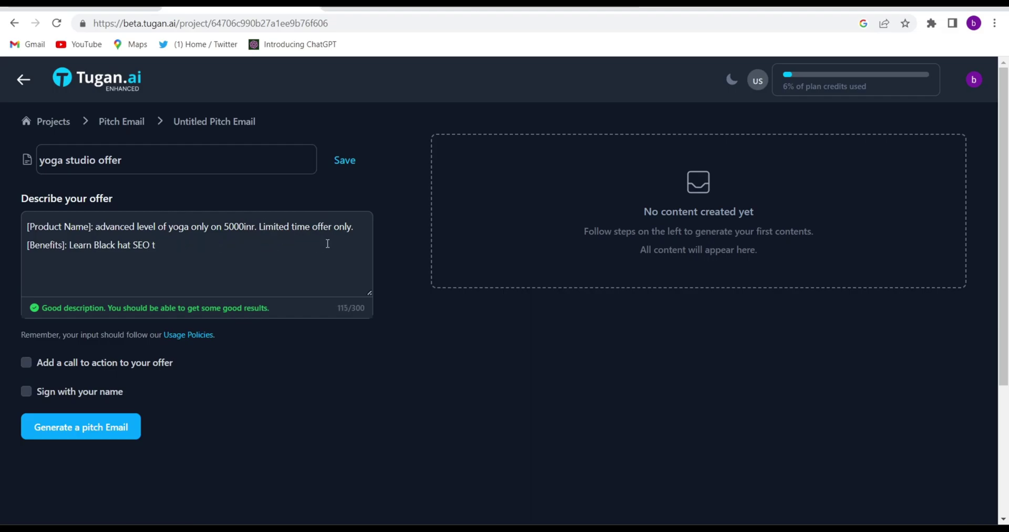
key("BackSpace")
key("BackSpace")
key("BackSpace")
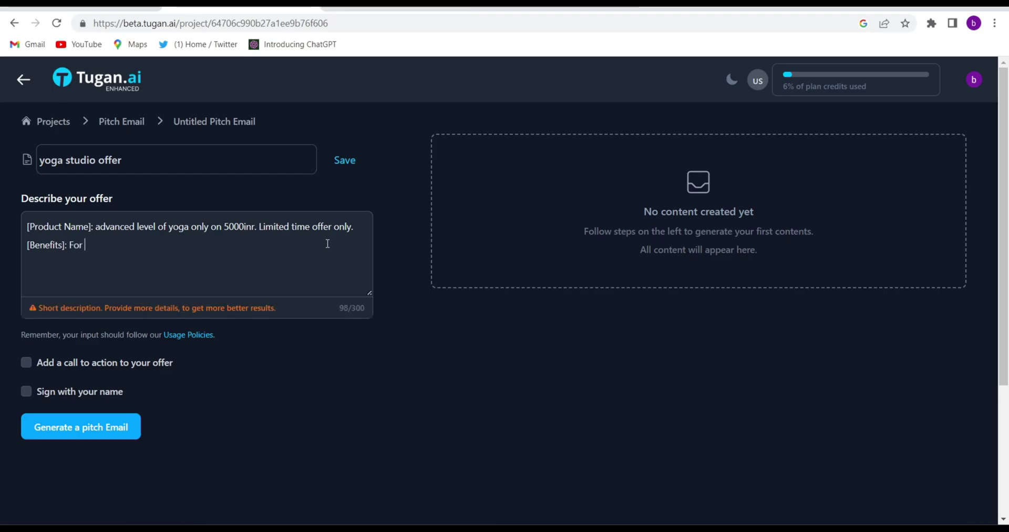
type("Advanced practioner yoga 5000 only for six months course with cer")
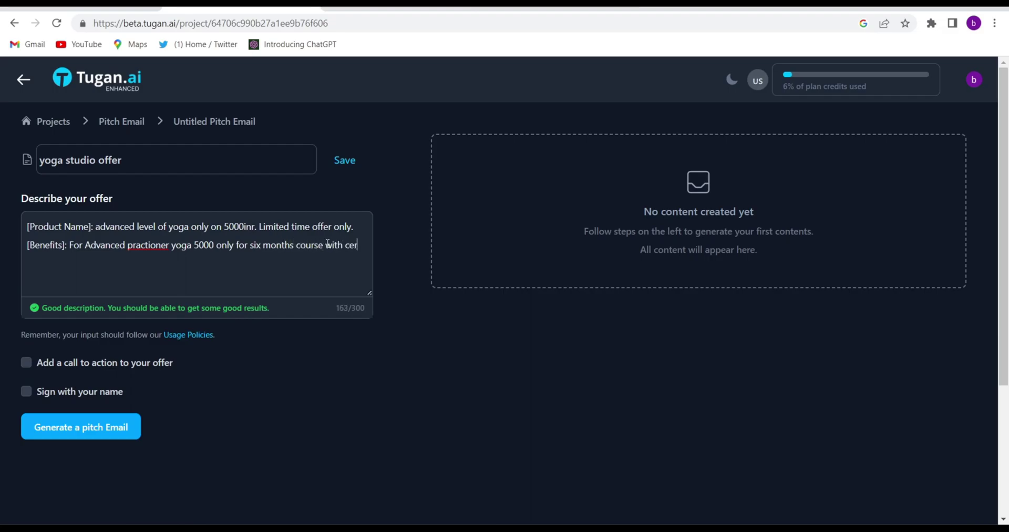
type("ficate.")
left_click(99, 433)
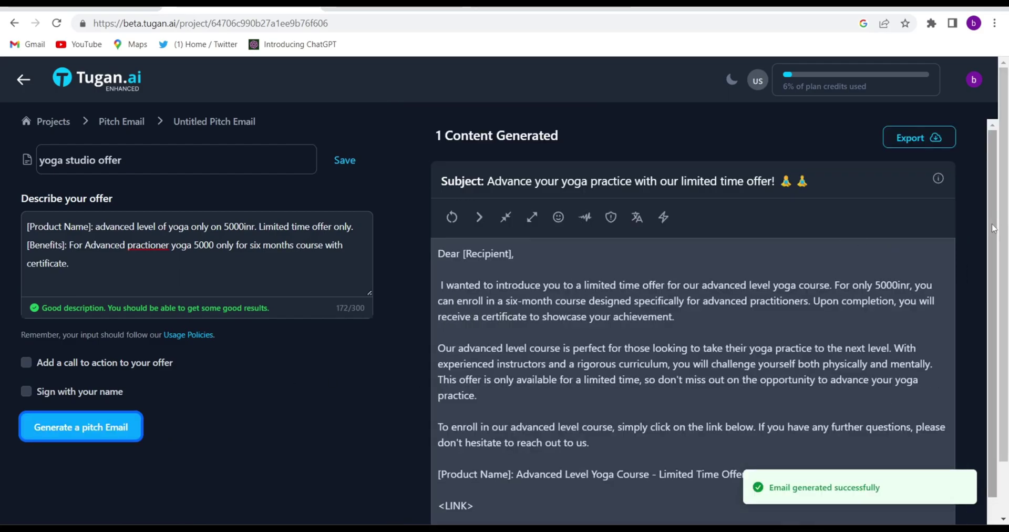
Read the rest of the generated pitch email, and switch to the Gamma App site from its search results
left_click_drag(993, 228, 1007, 286)
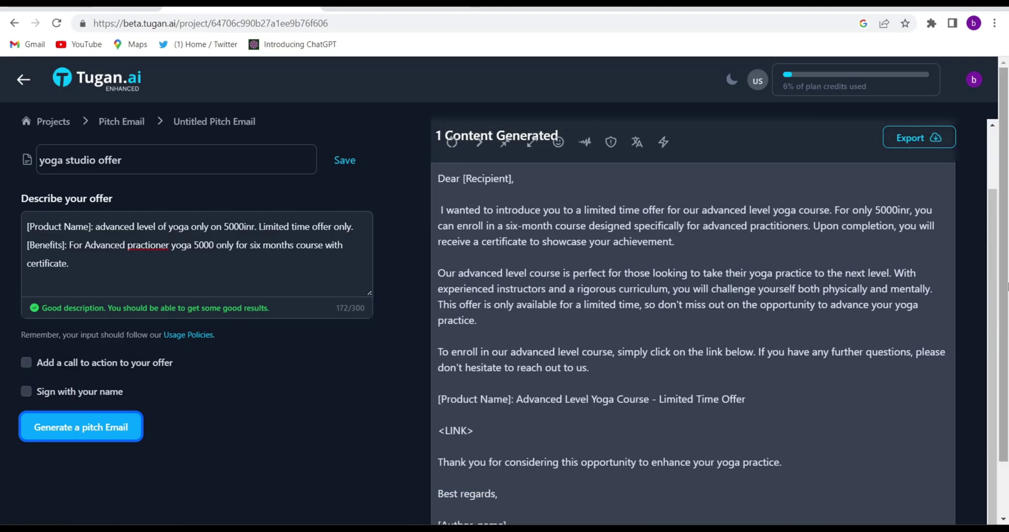
left_click(344, 408)
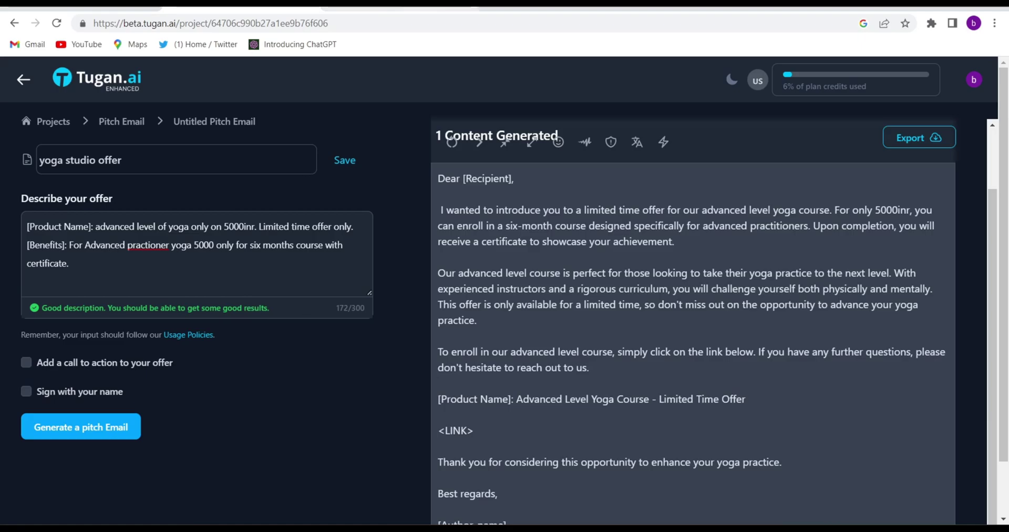
left_click(400, 6)
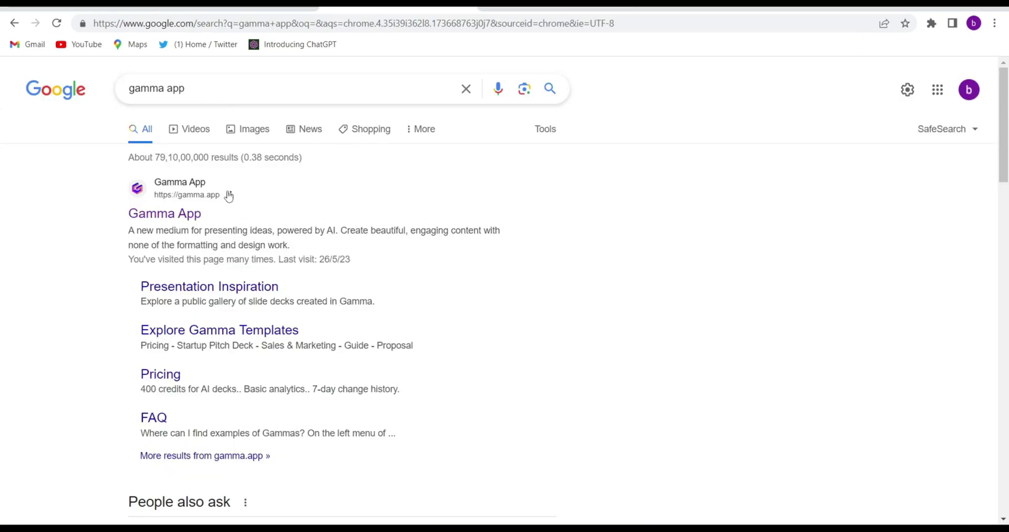
left_click(191, 216)
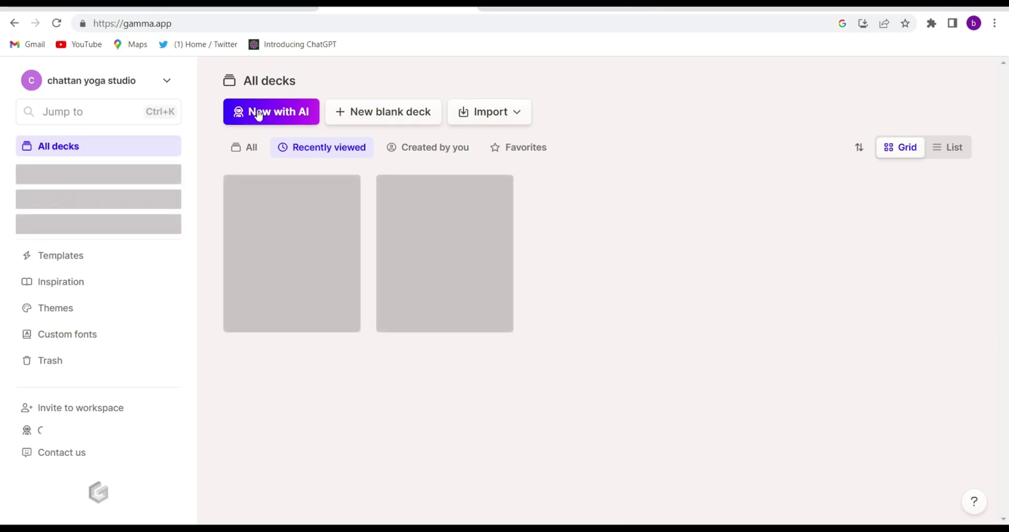
Start a new guided AI creation, dismissing the account balance notice, and choose Presentation as the content type
left_click(257, 114)
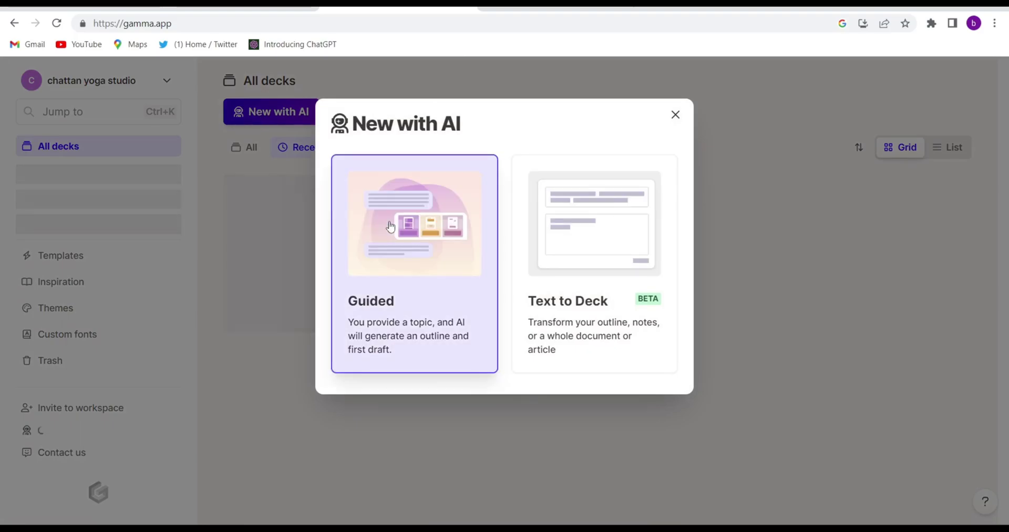
left_click(390, 224)
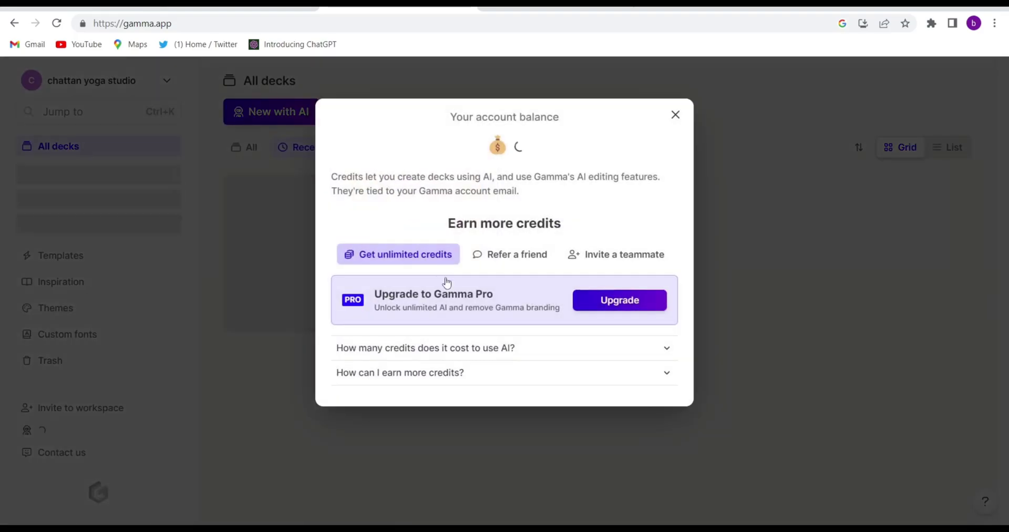
left_click(676, 115)
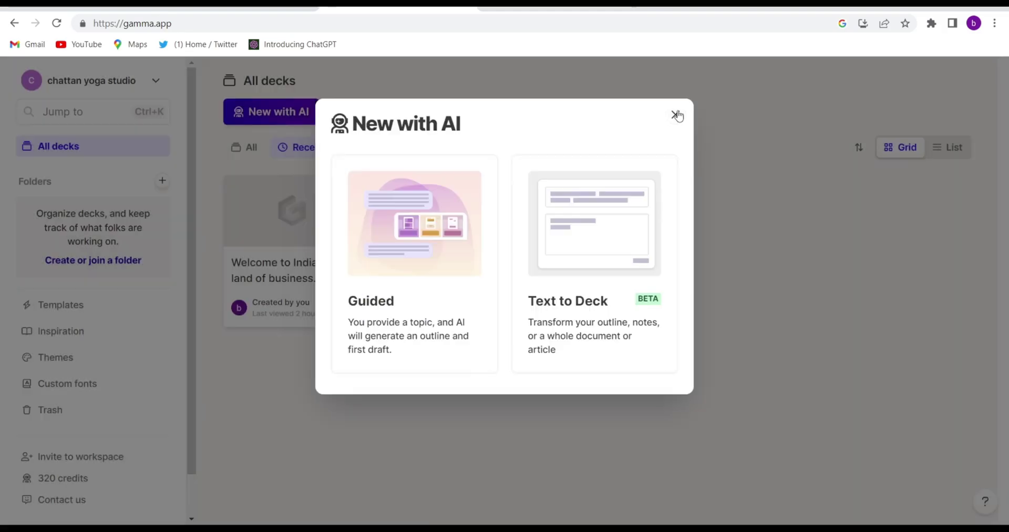
left_click(457, 273)
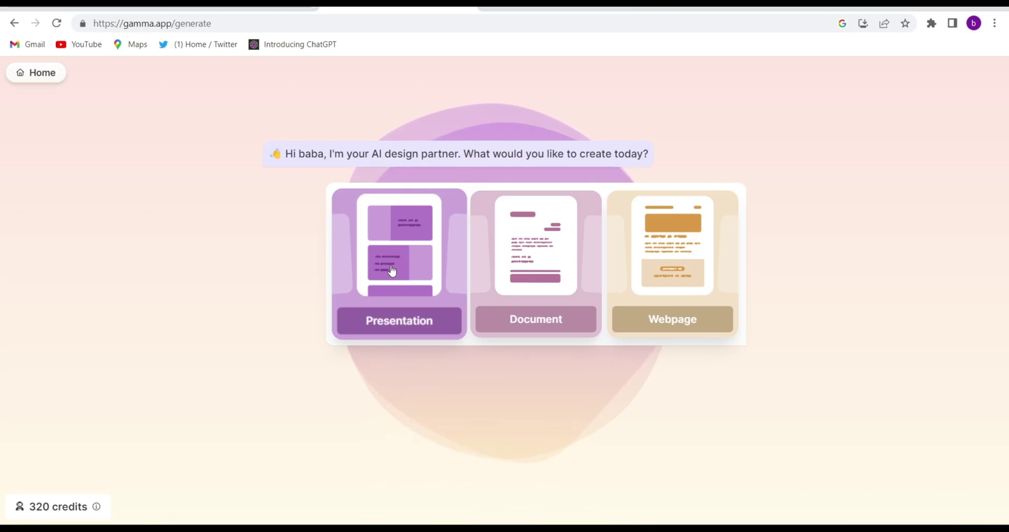
left_click(391, 271)
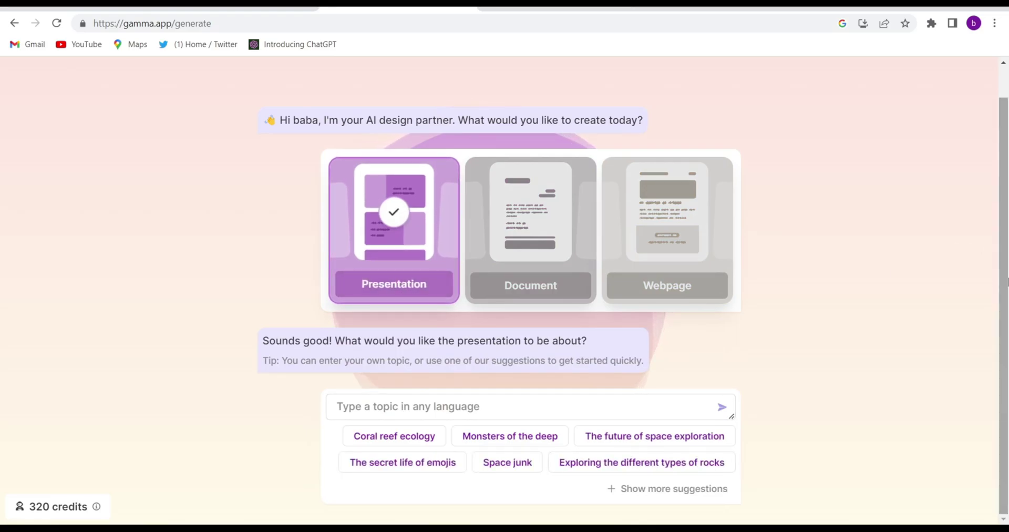
Submit "create a presentation on Impact of Politics in Business in India." as the topic to generate the deck
left_click(549, 407)
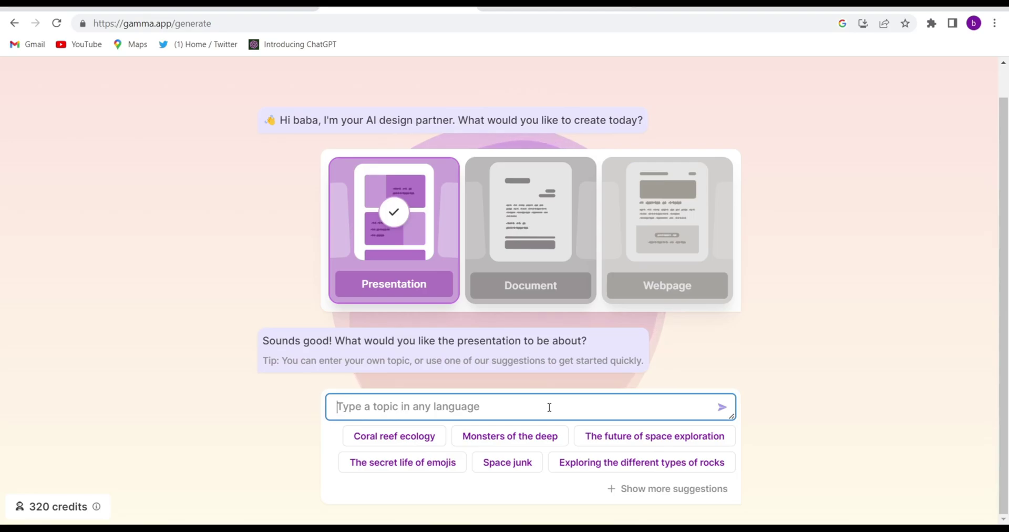
type("c")
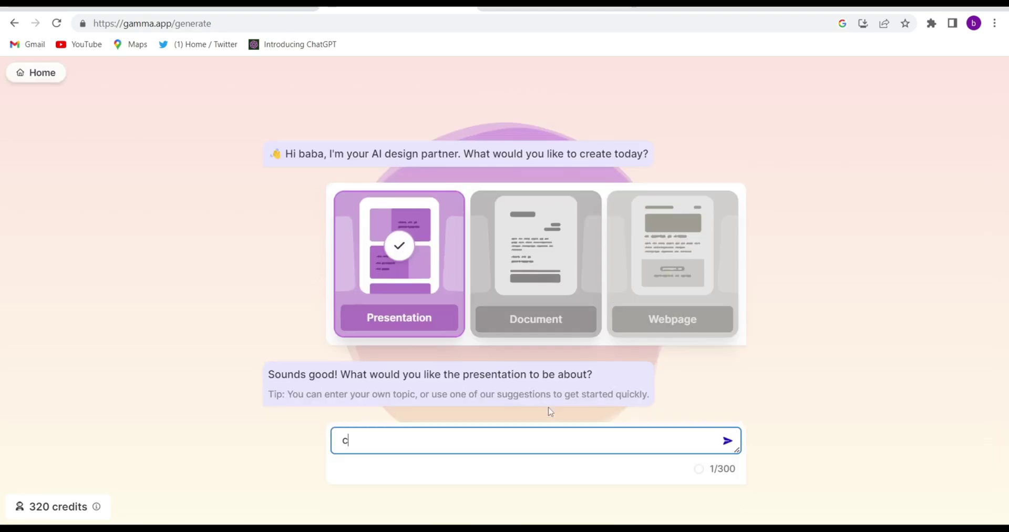
type("reate a")
type("res")
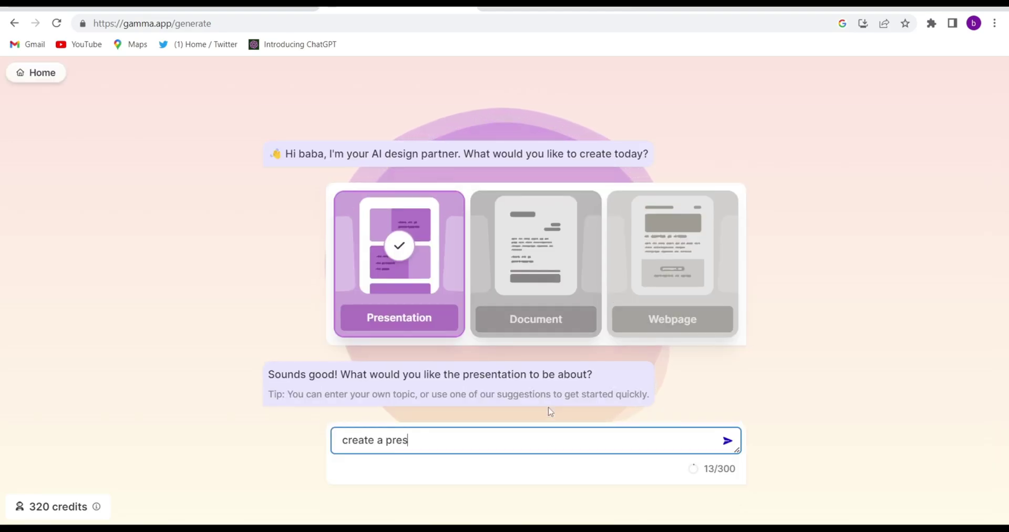
type("entation on ")
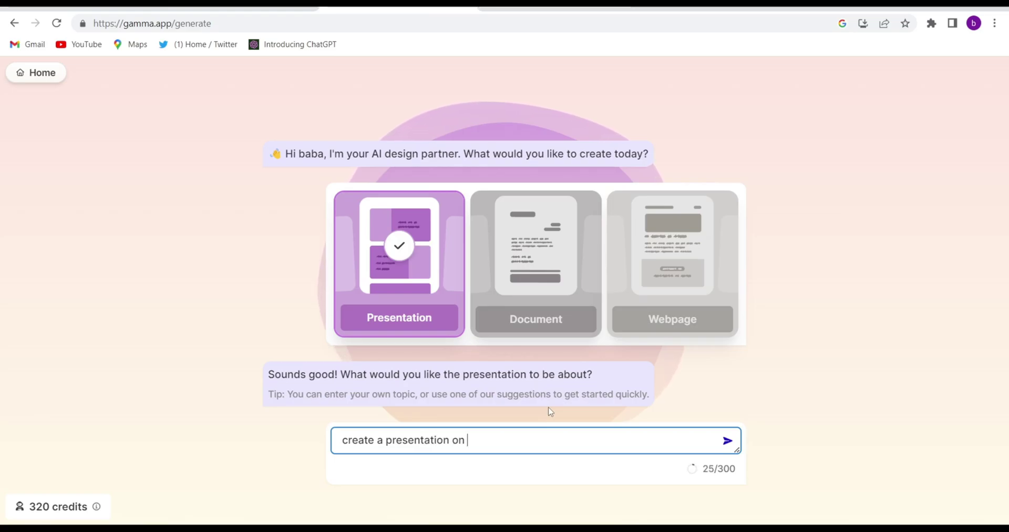
type("Imag")
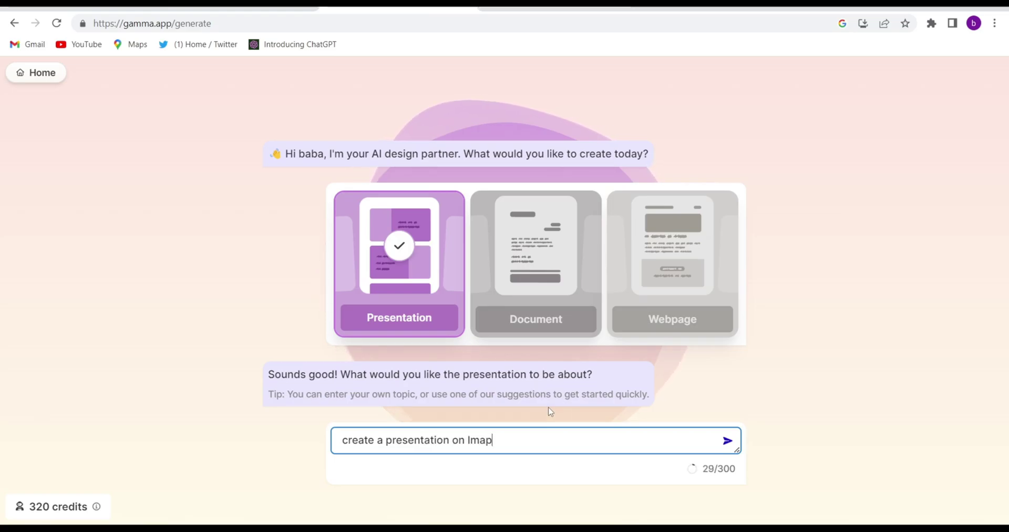
key("BackSpace")
key("BackSpace")
type("pact of ")
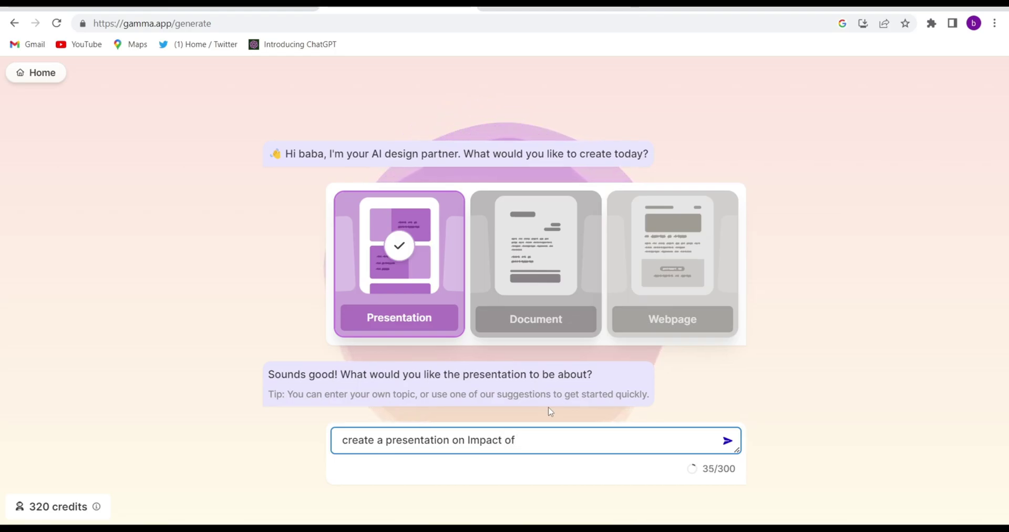
type("Politic")
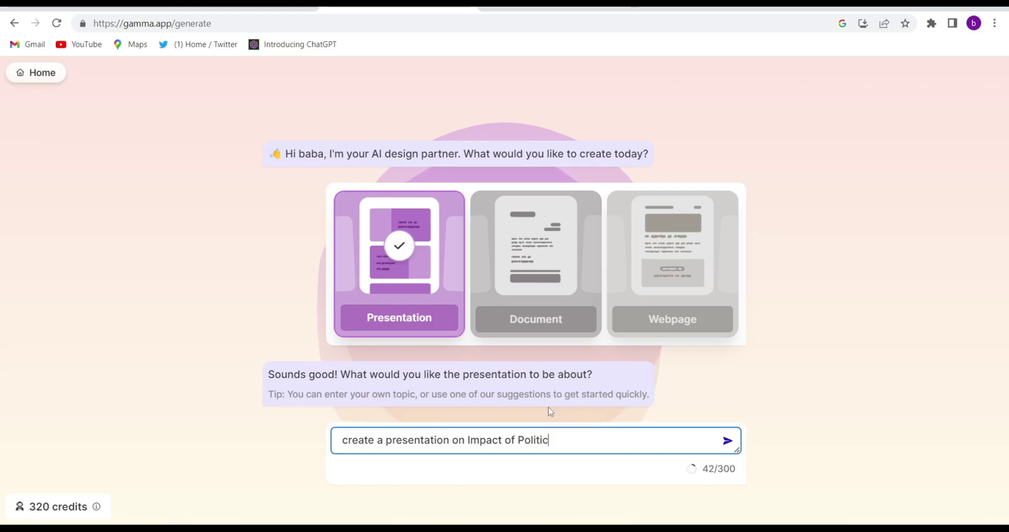
type("s in ")
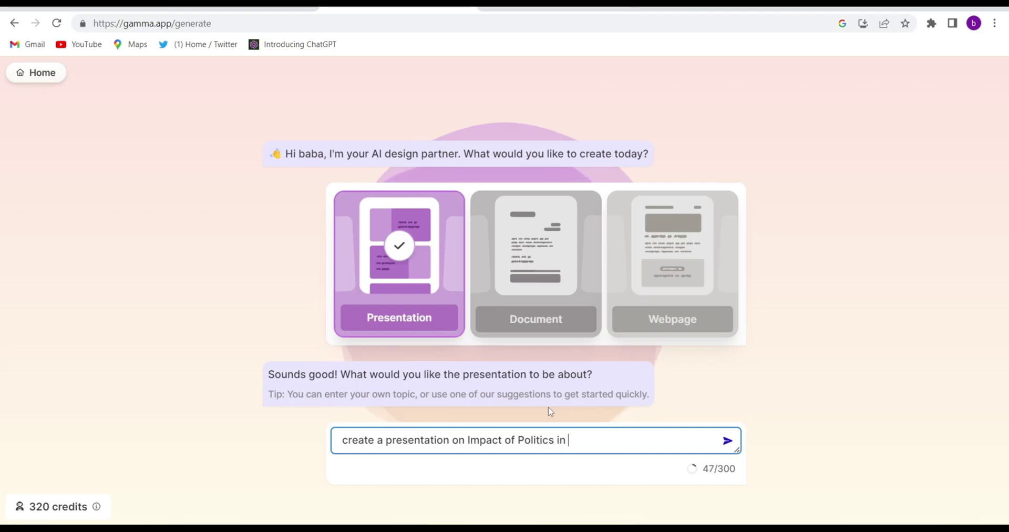
type("Business i")
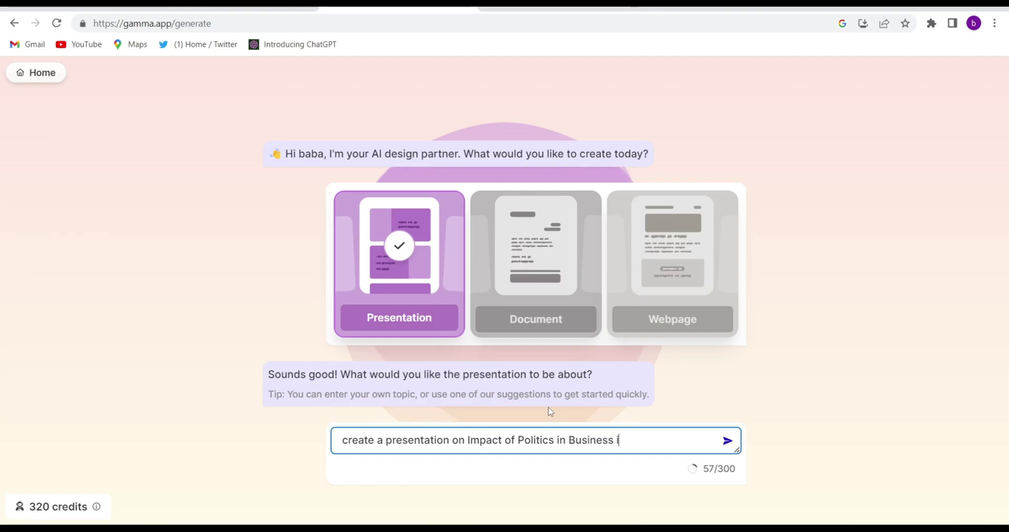
type("n India.")
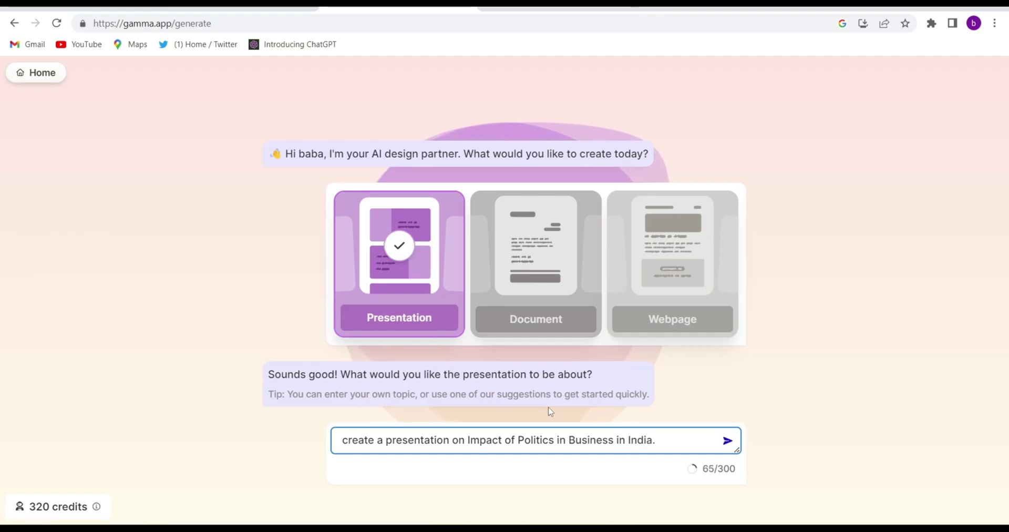
left_click(728, 442)
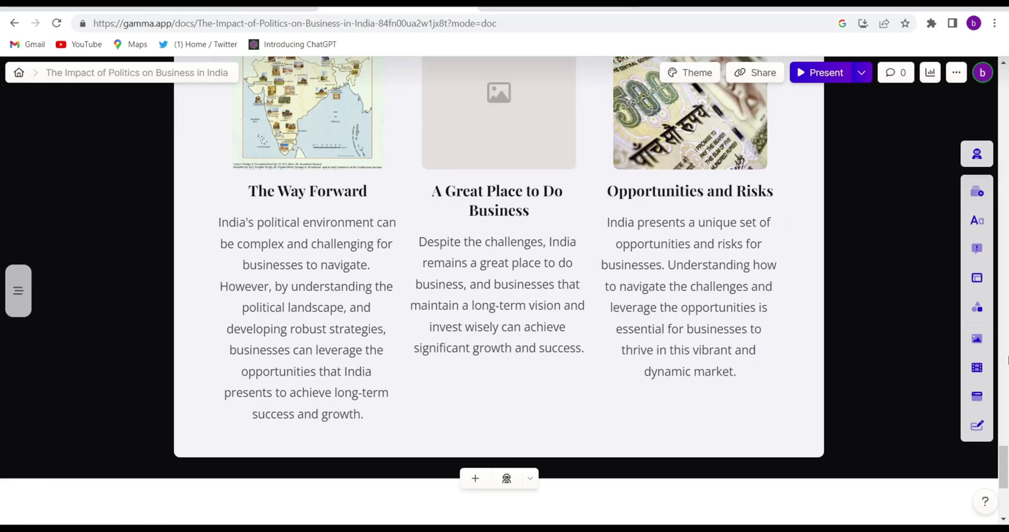
Look through the generated deck's cards from the Conclusion back to the title card
scroll(1005, 451, "up", 1)
scroll(1005, 451, "up", 15)
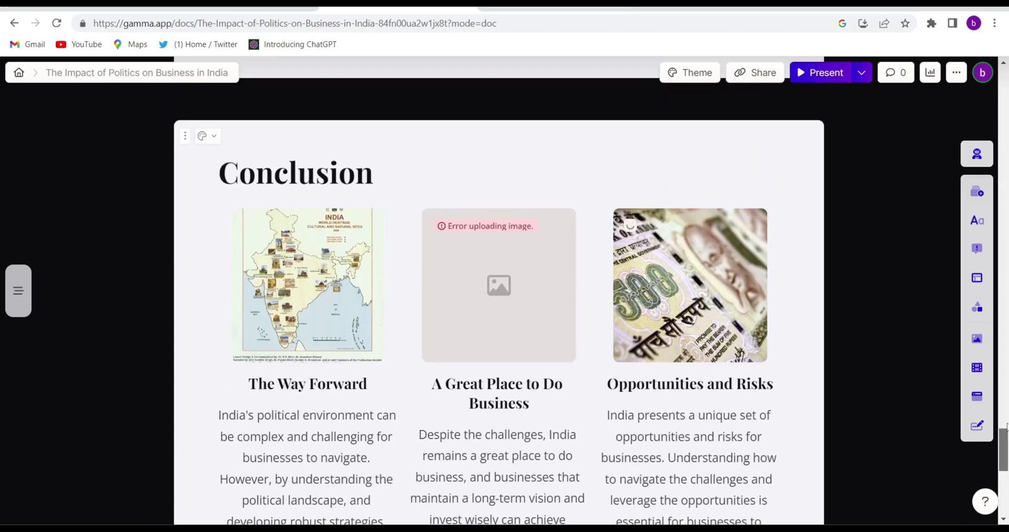
scroll(995, 320, "up", 20)
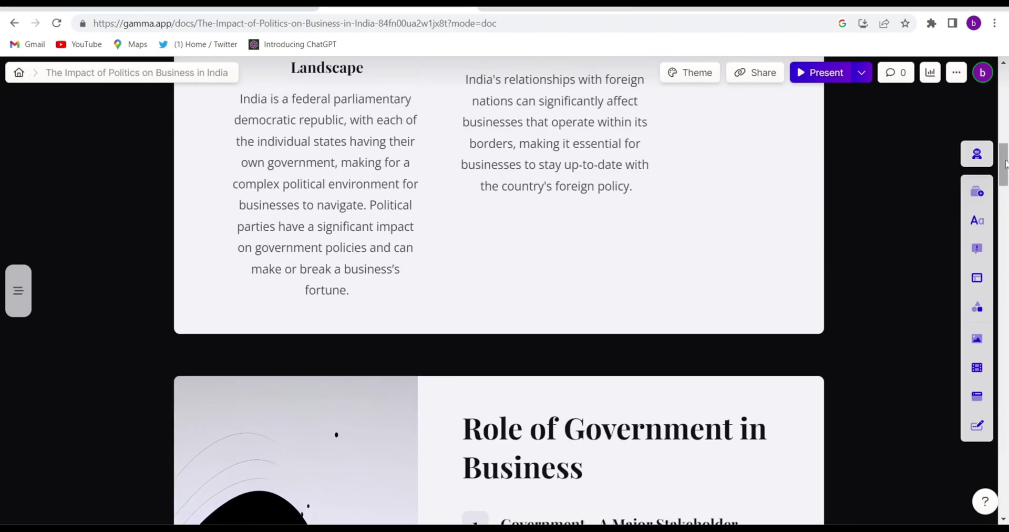
left_click_drag(1005, 164, 1006, 84)
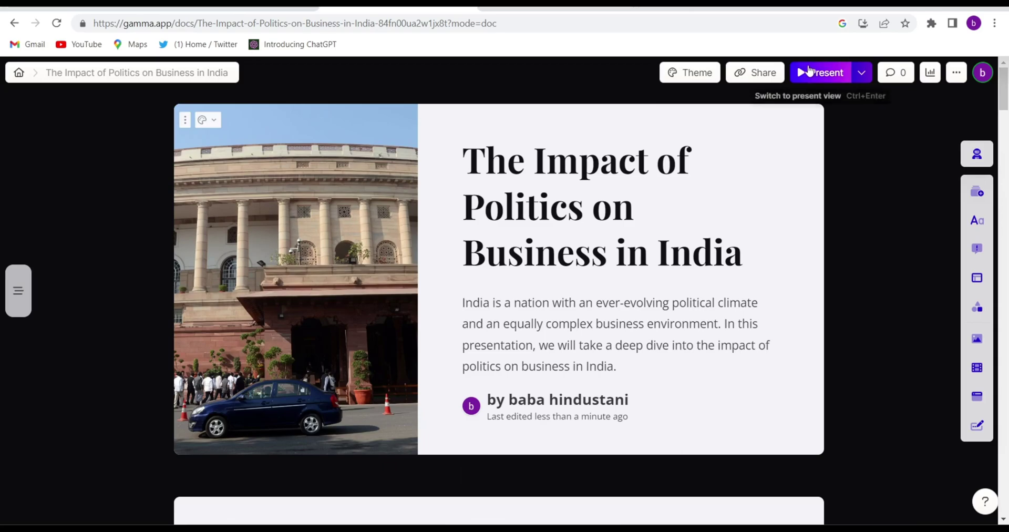
Present the deck, page forward to the Conclusion card and back to Political Environment in India, and exit the presentation
left_click(801, 75)
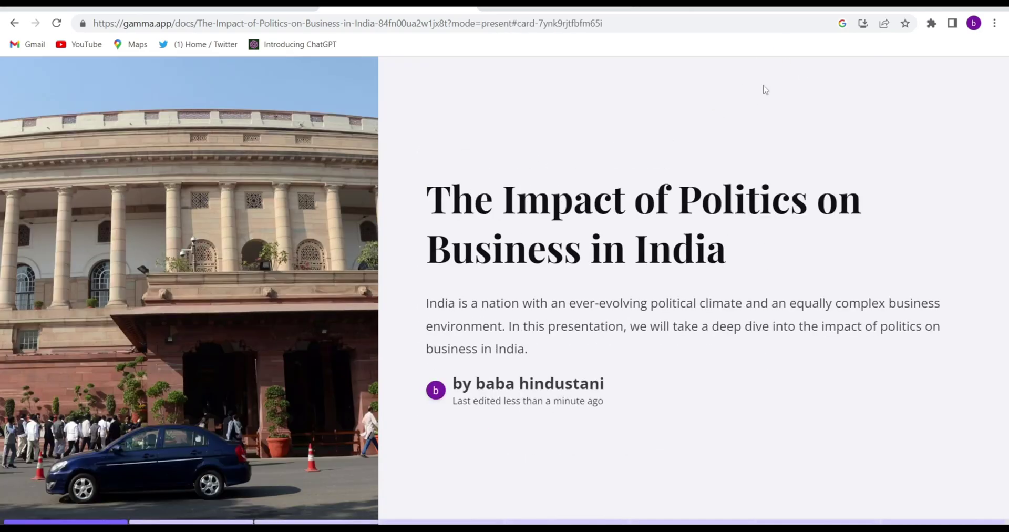
key("Right")
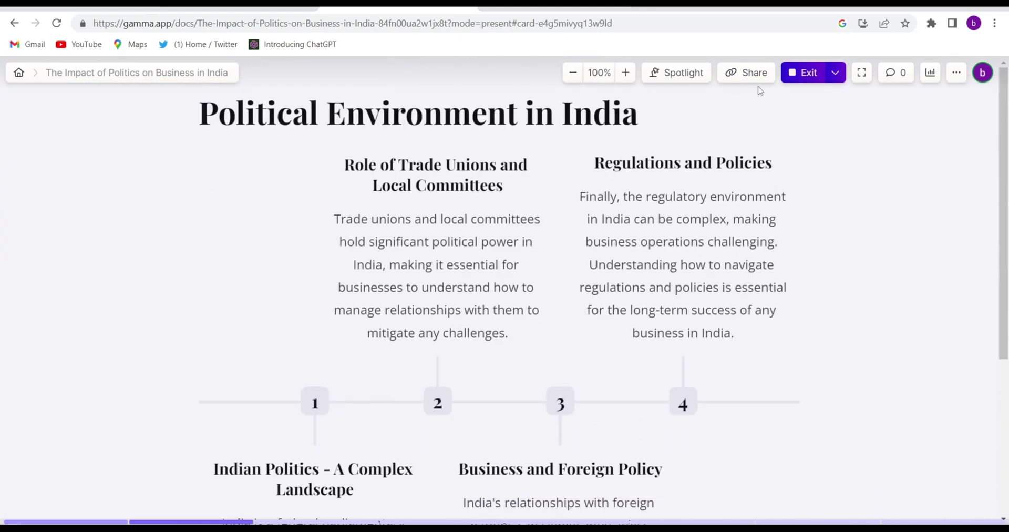
key("Right")
key("Right")
key("Right")
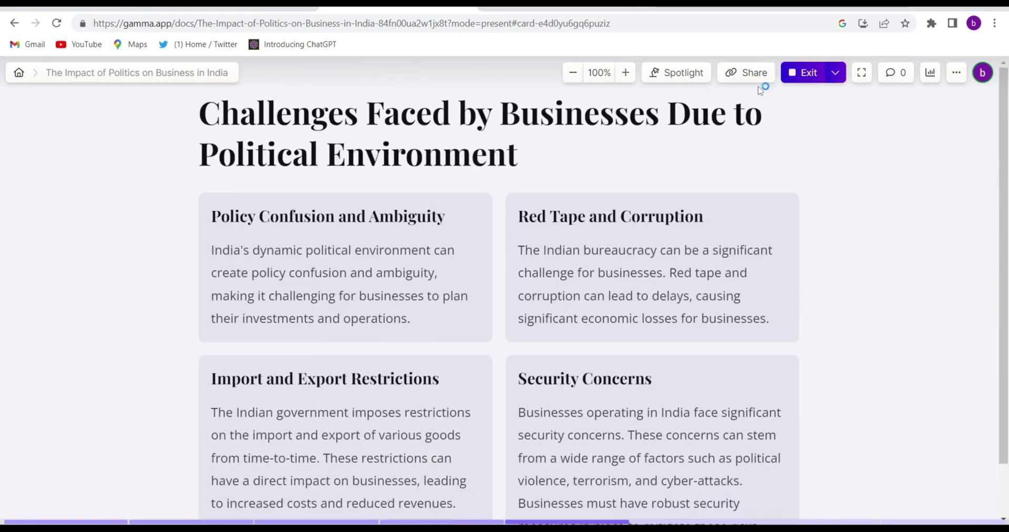
key("Right")
key("Right")
key("Right")
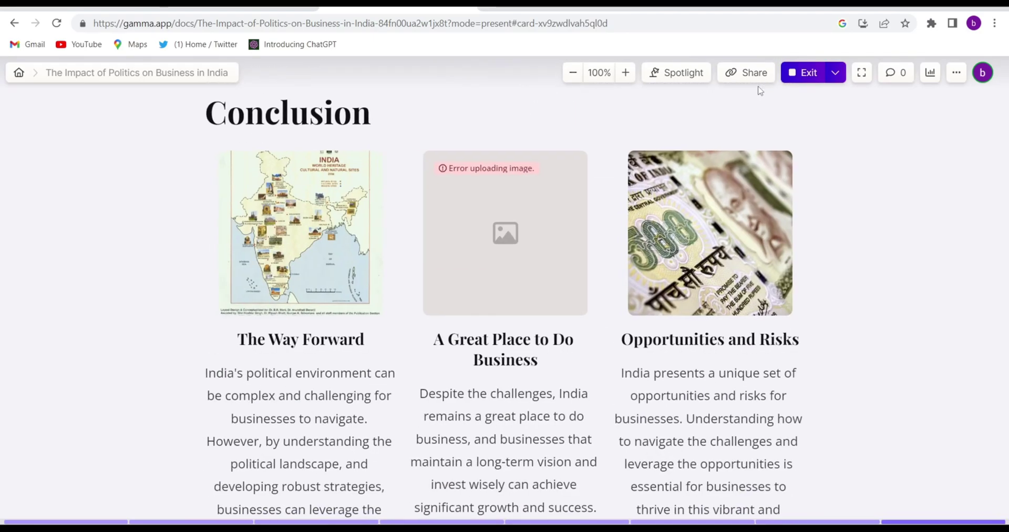
key("Left")
key("Left")
key("Left")
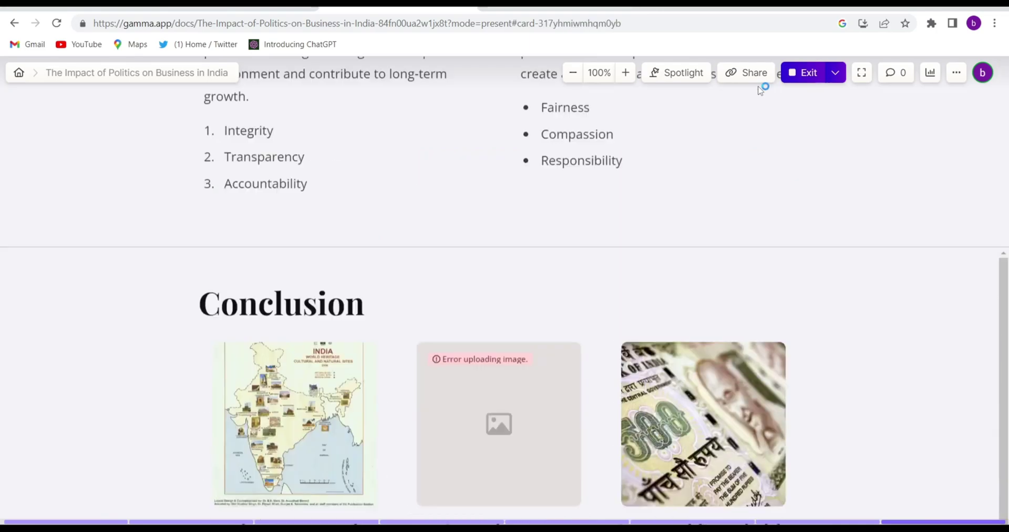
key("Left")
key("Left")
key("Left")
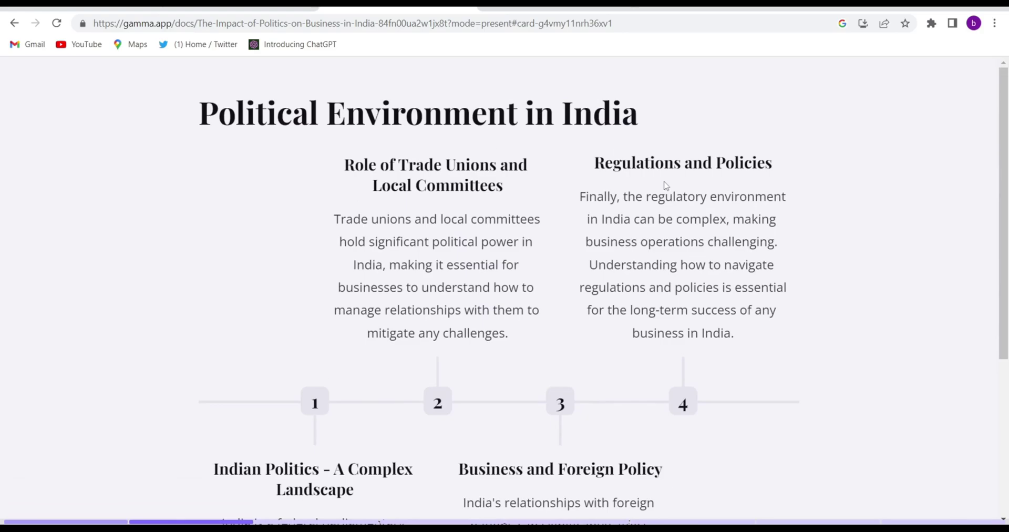
key("Escape")
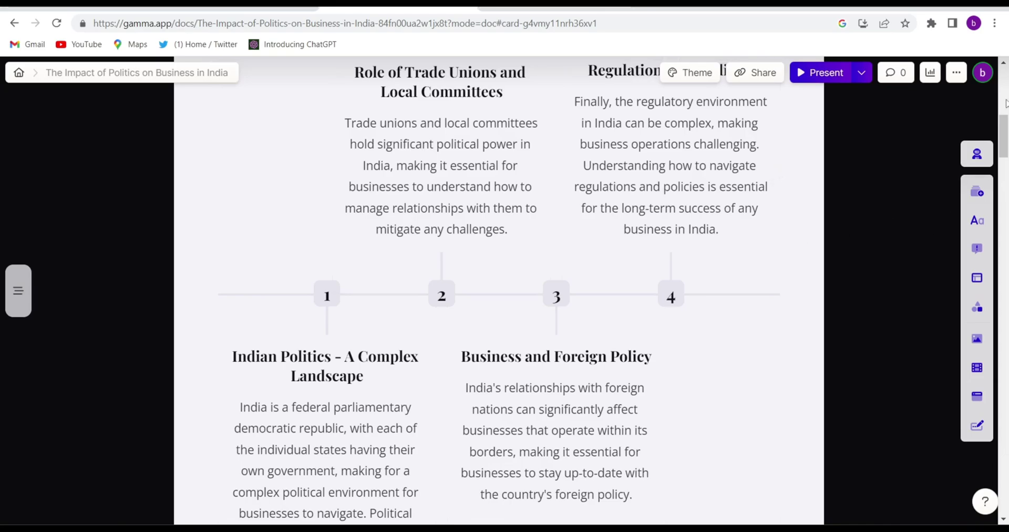
Look over the title card's options for the card, its image and its title text, and check the deck's PDF export option
left_click_drag(1005, 129, 1005, 83)
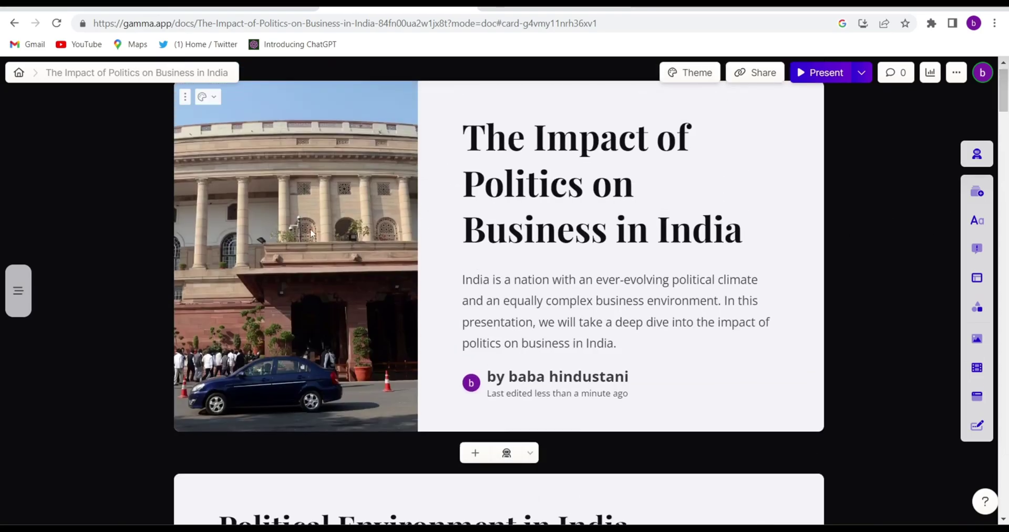
left_click(185, 102)
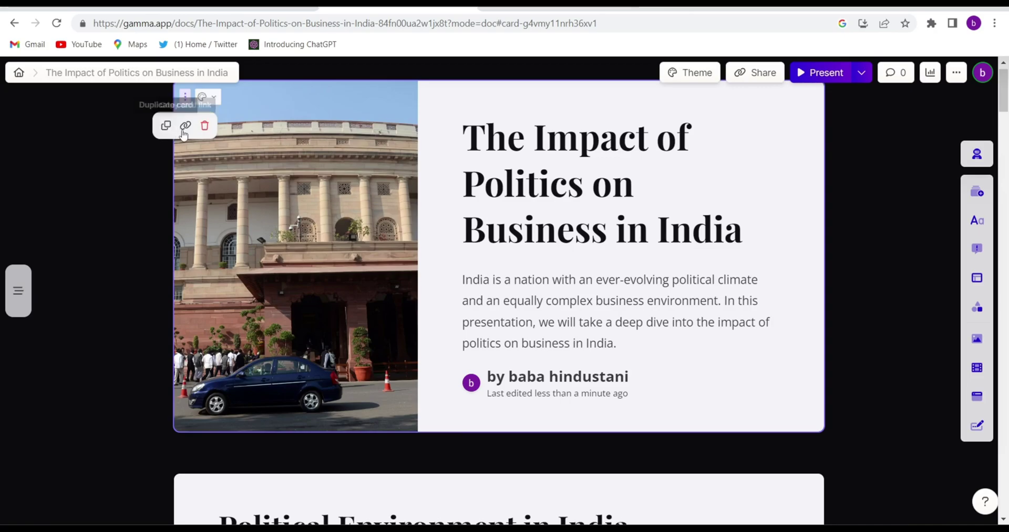
left_click(256, 138)
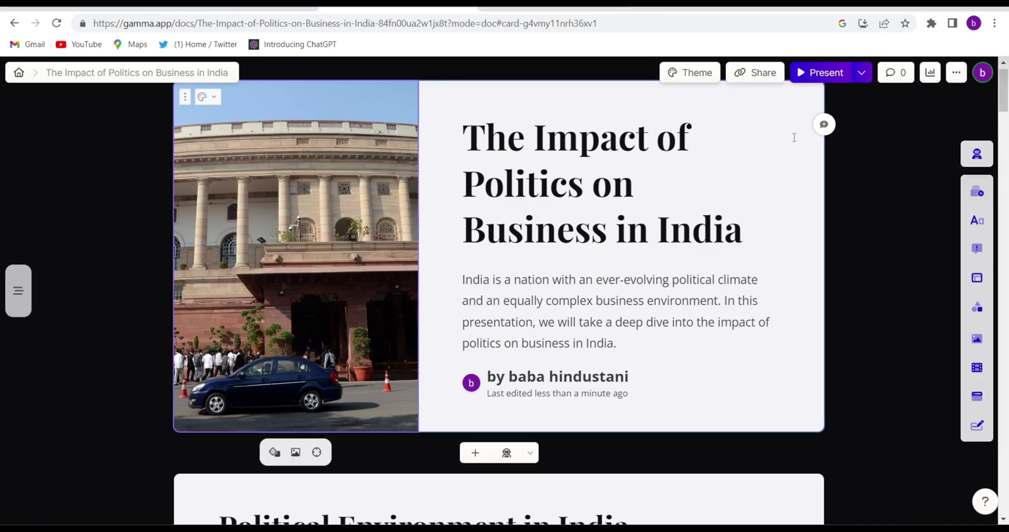
left_click(633, 263)
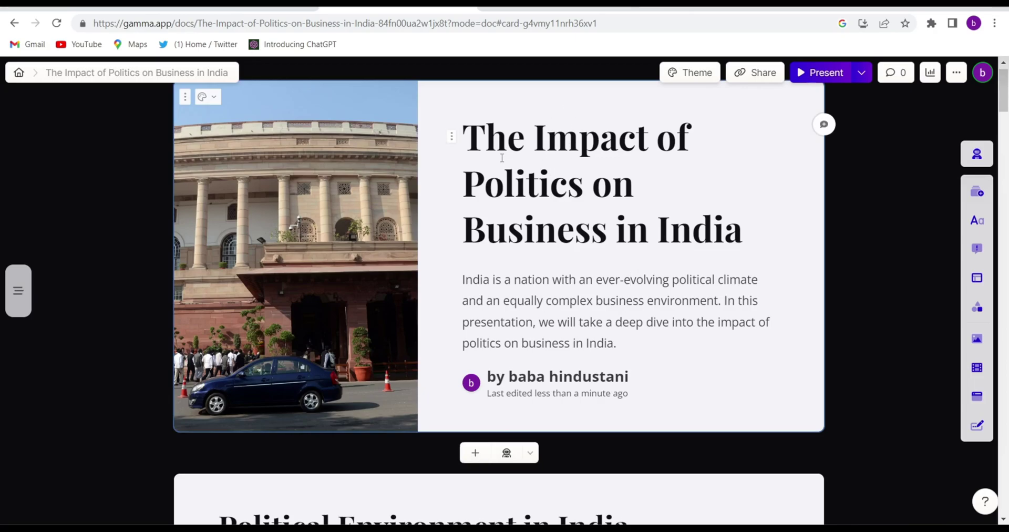
left_click(451, 138)
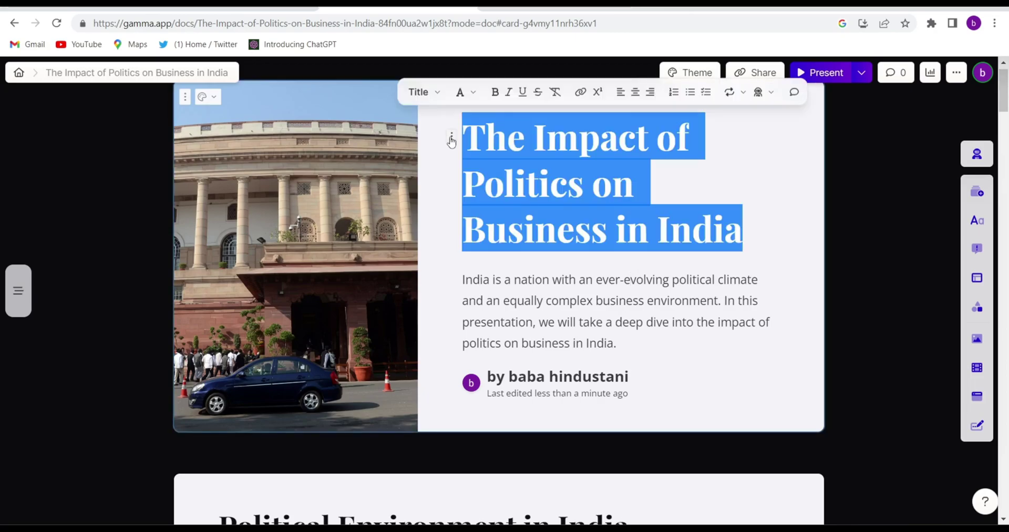
left_click(519, 186)
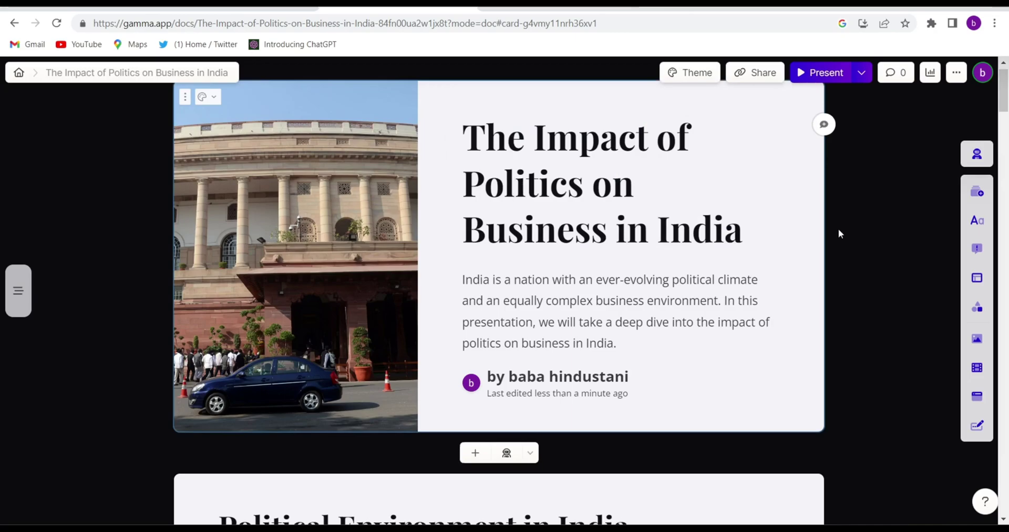
mouse_move(1003, 104)
left_mouse_down()
mouse_move(1004, 231)
mouse_move(1003, 88)
left_mouse_up()
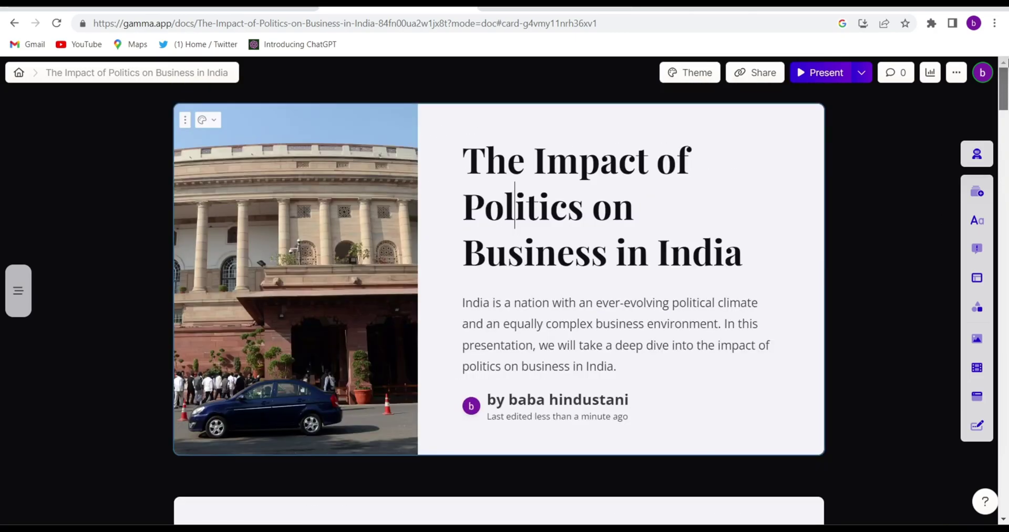
left_click(956, 74)
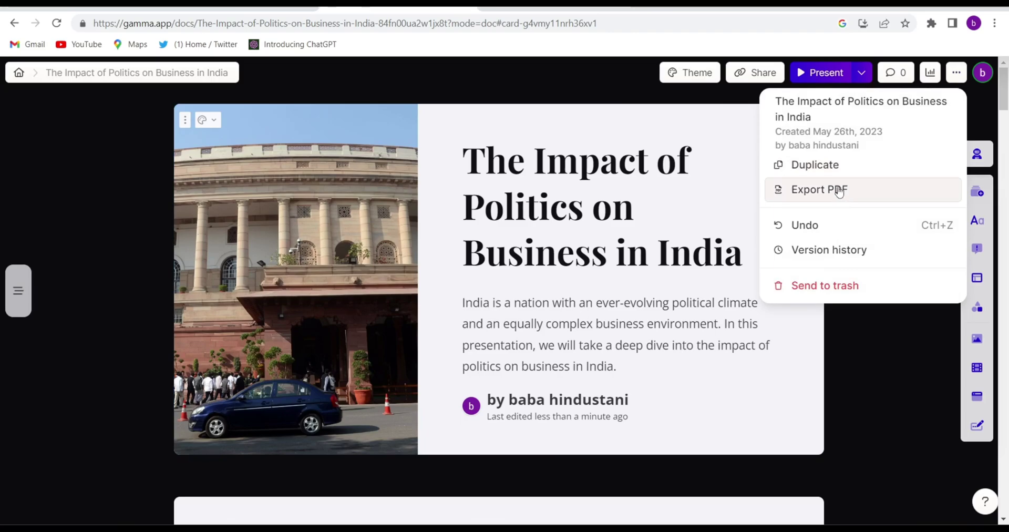
left_click(709, 133)
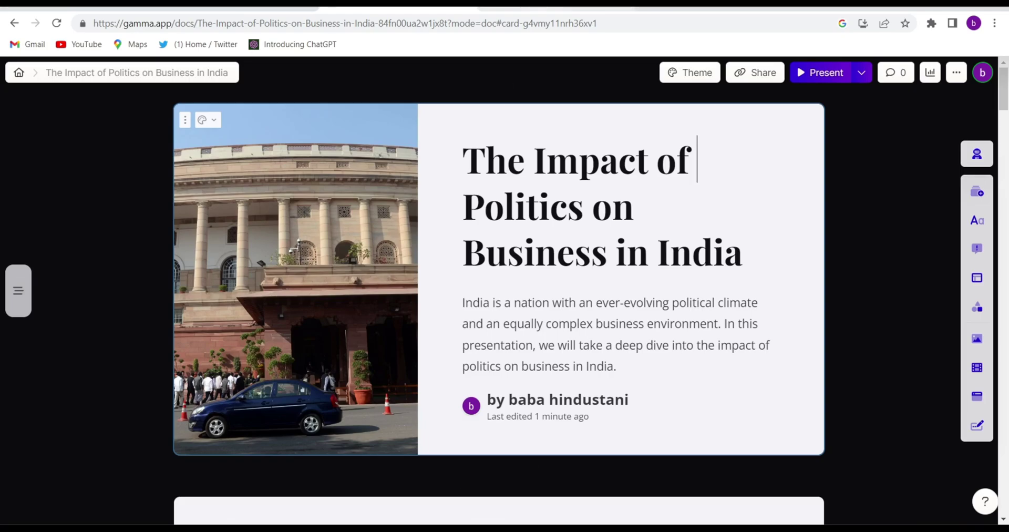
Switch to the W.A.I.T Greetings Writer, set the occasion to Happy Birthday, and fill in the recipient's name with a birthday wish
left_click(557, 4)
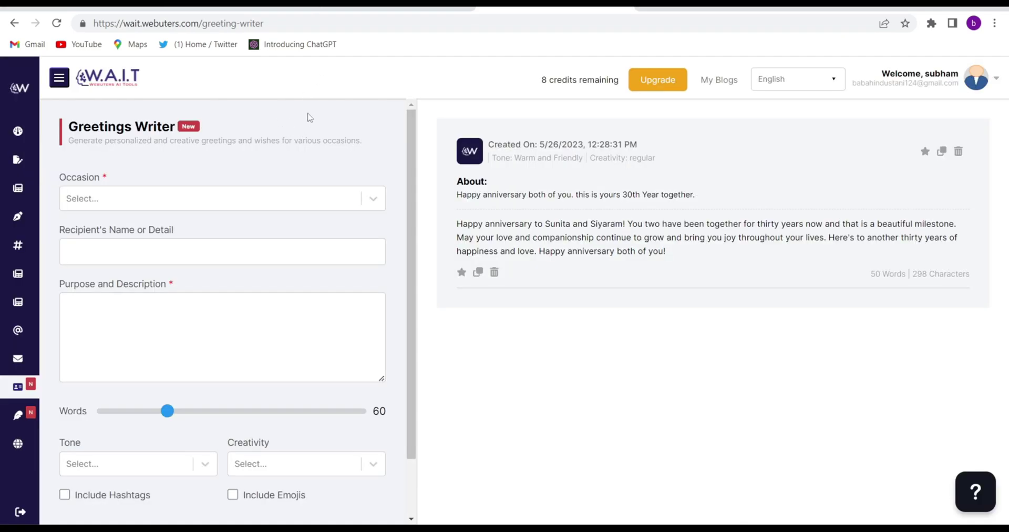
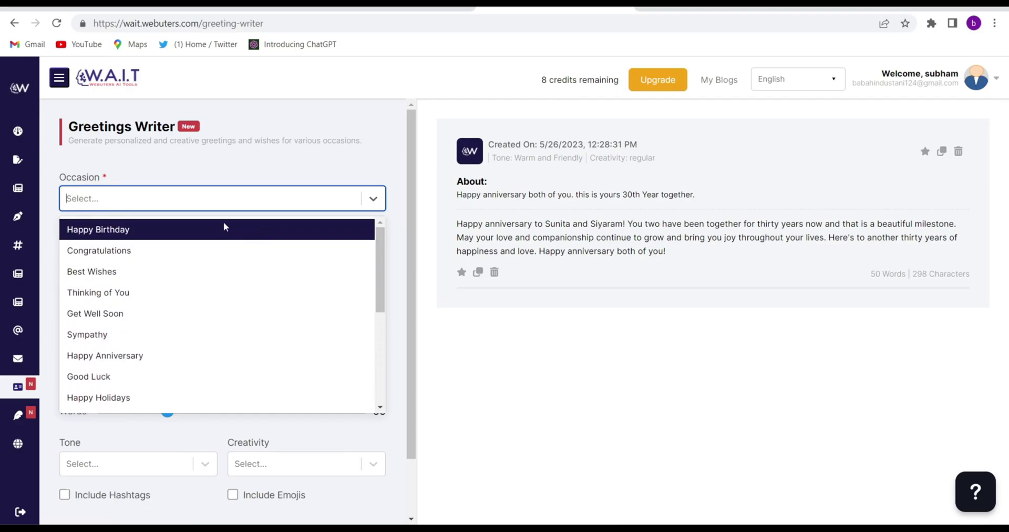
left_click(222, 222)
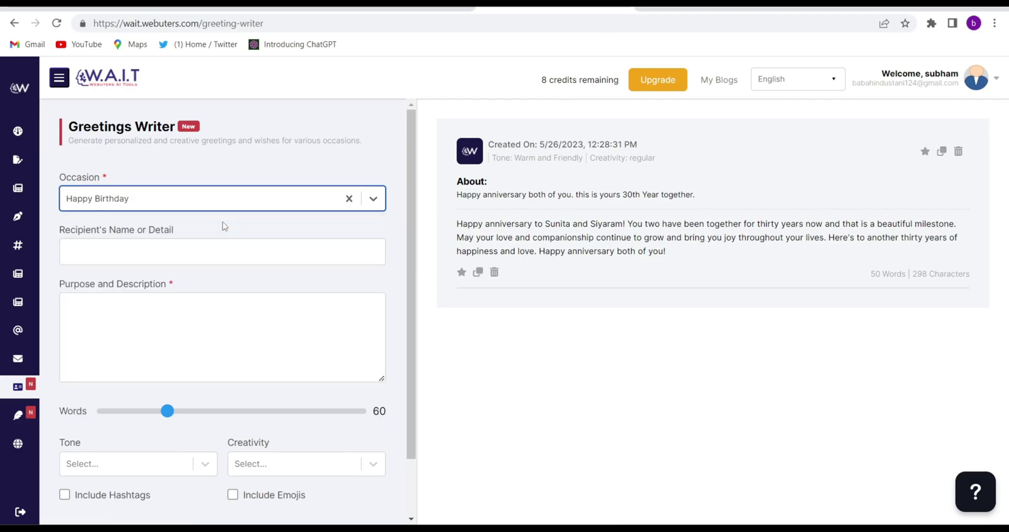
left_click(164, 250)
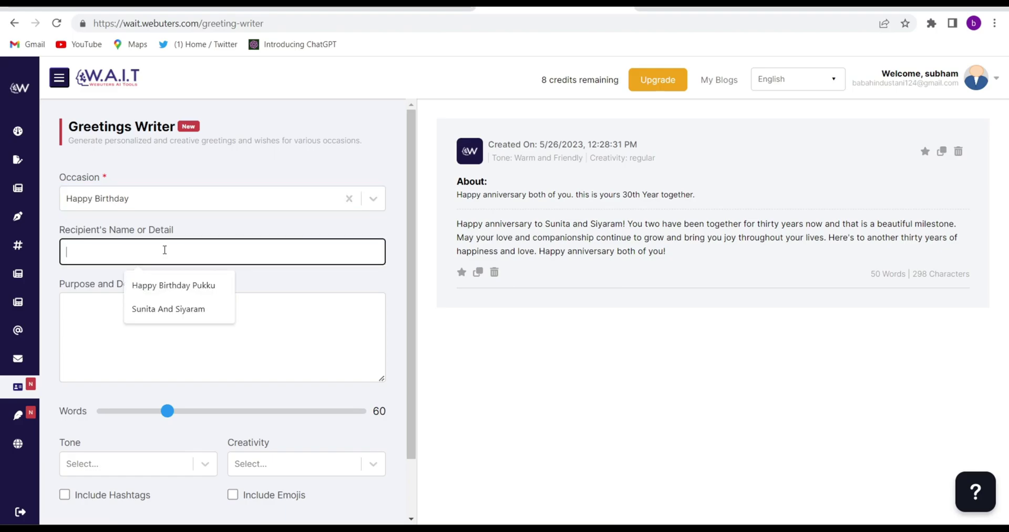
left_click(149, 286)
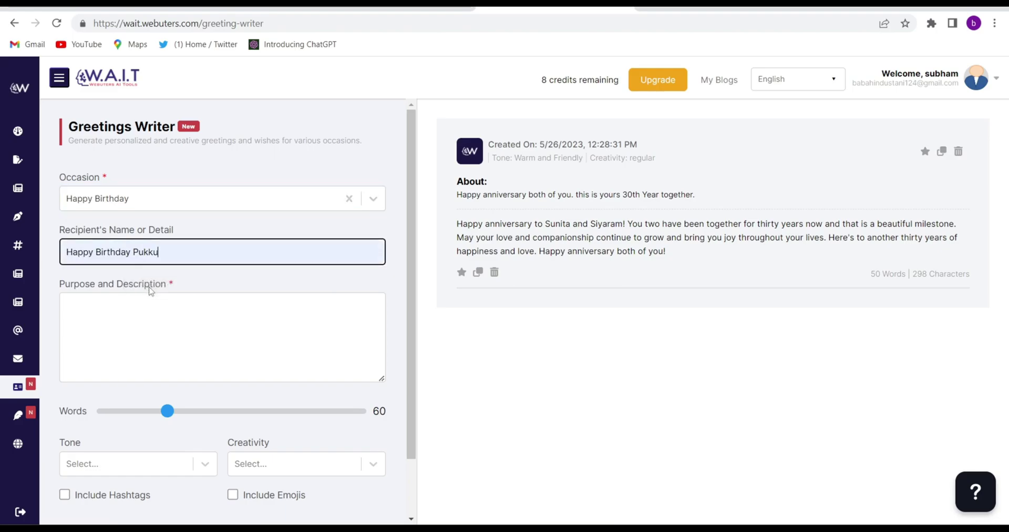
left_click(166, 320)
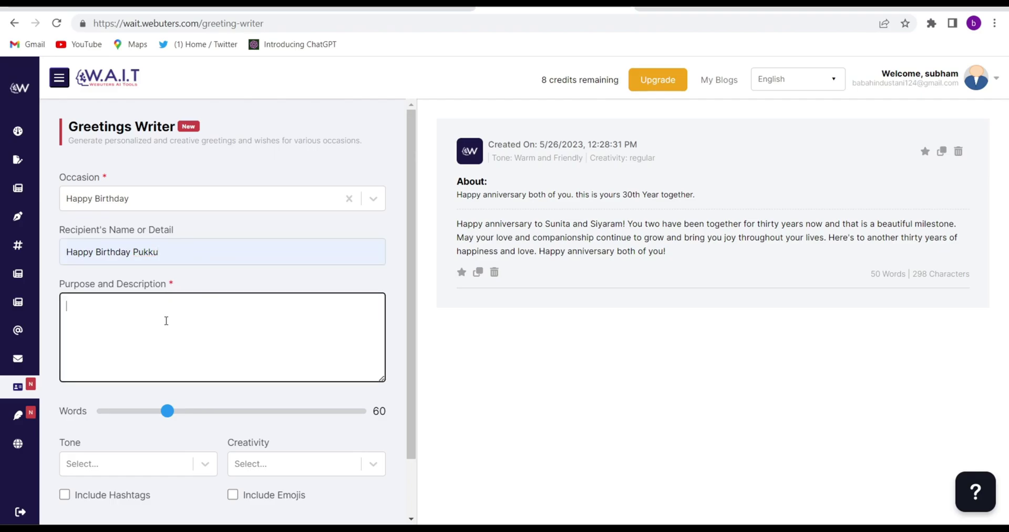
left_click(183, 254)
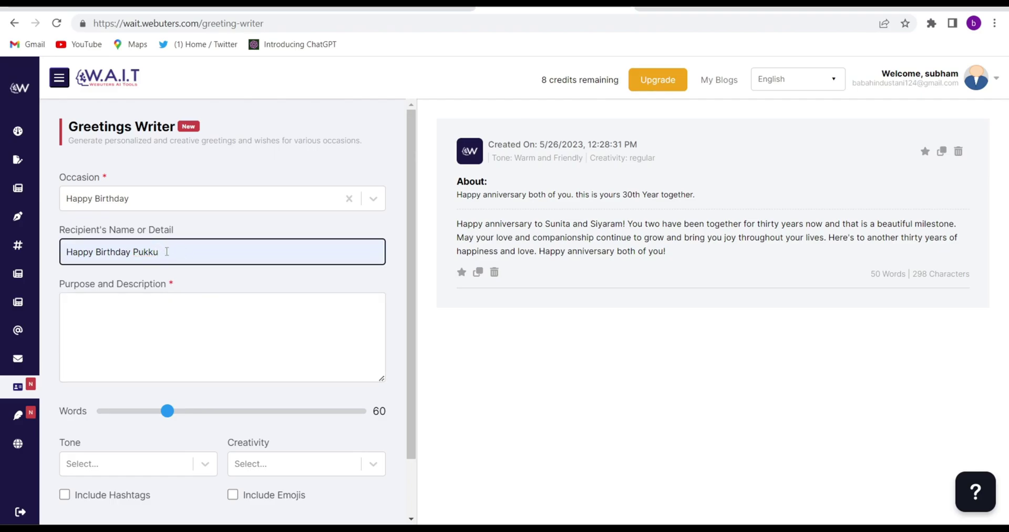
Enter "we are celebrating our son 2nd birthday at our home. please come and bless our child." as the greeting's purpose and description
left_click(143, 304)
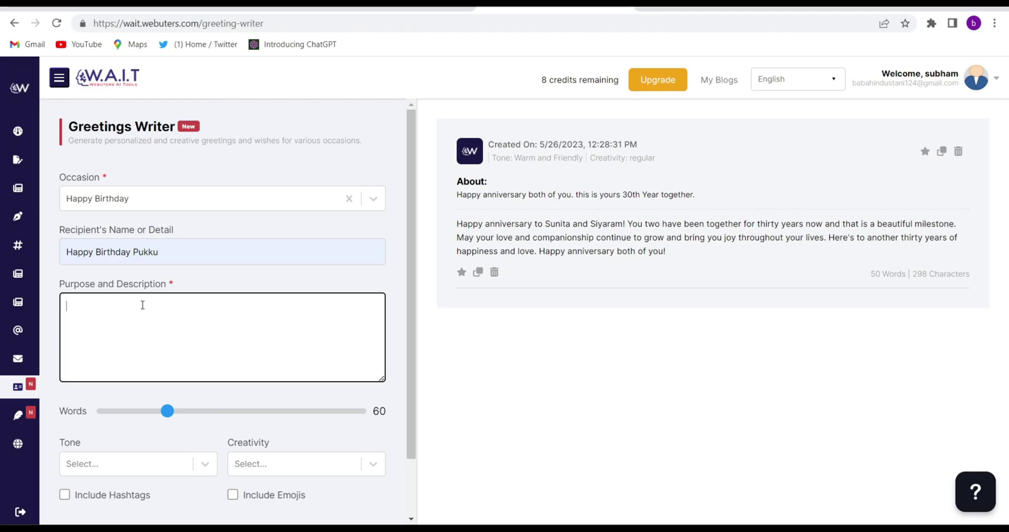
type("we are celebrating our ")
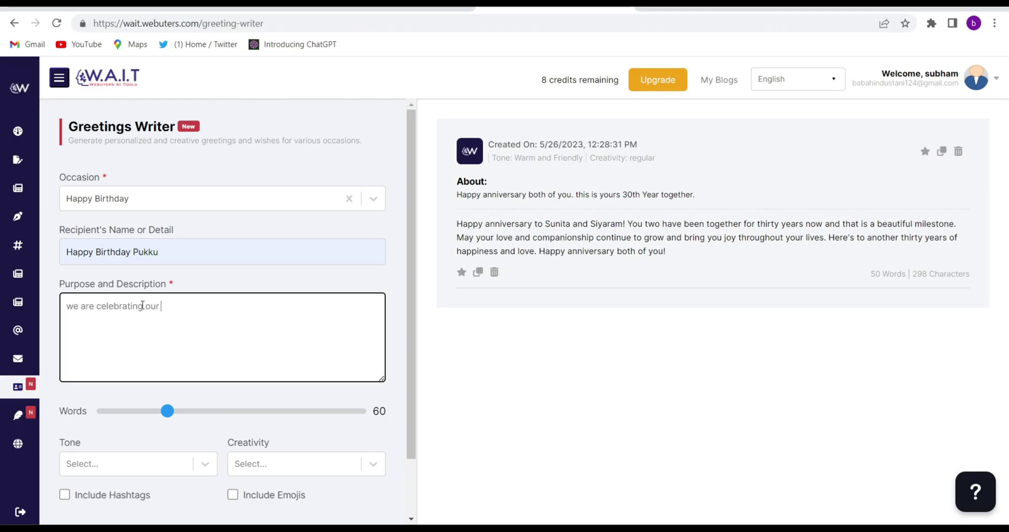
type("son 2nd birthday at o")
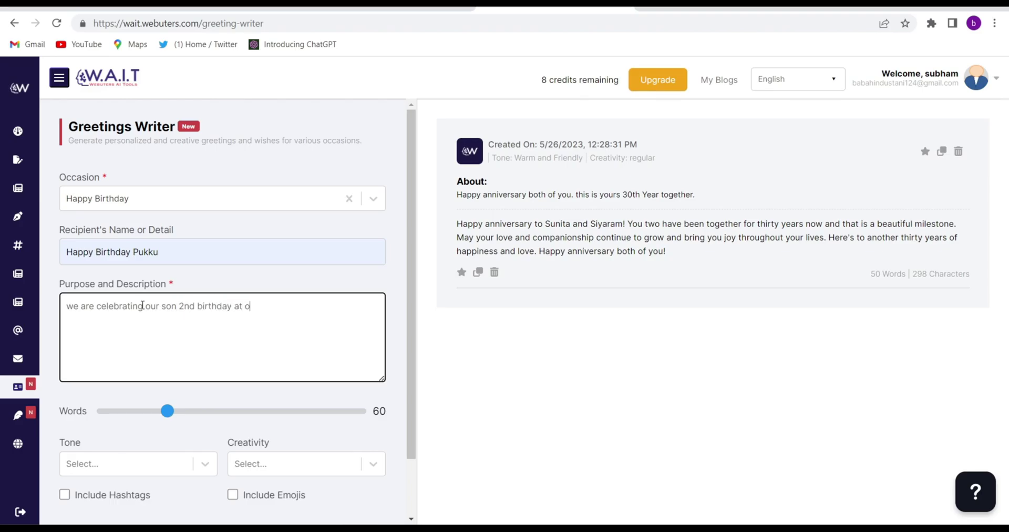
type("ur home. please come and ")
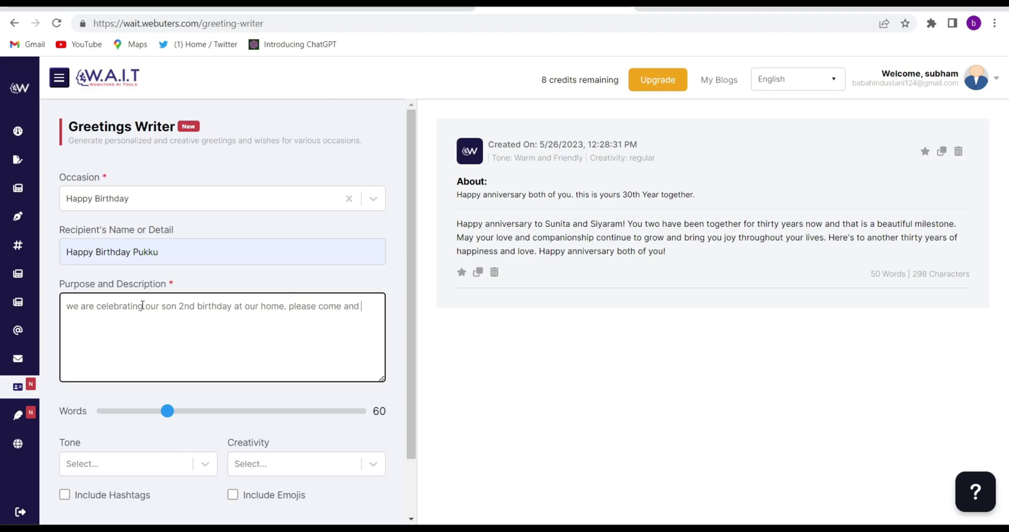
type("bless our child.")
Generate the greeting with a Warm and Friendly tone and Regular creativity, and read through the generated text
left_click(208, 462)
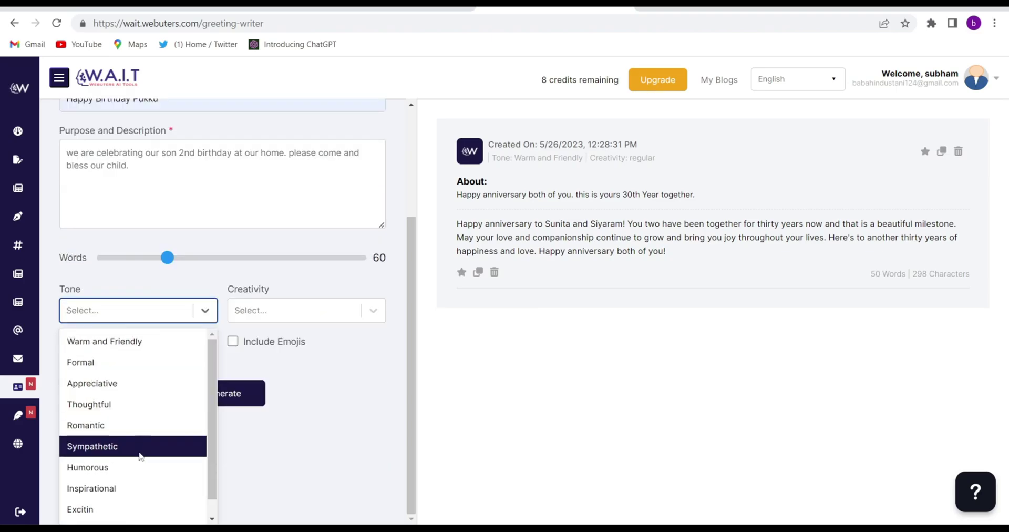
left_click(162, 350)
left_click(292, 405)
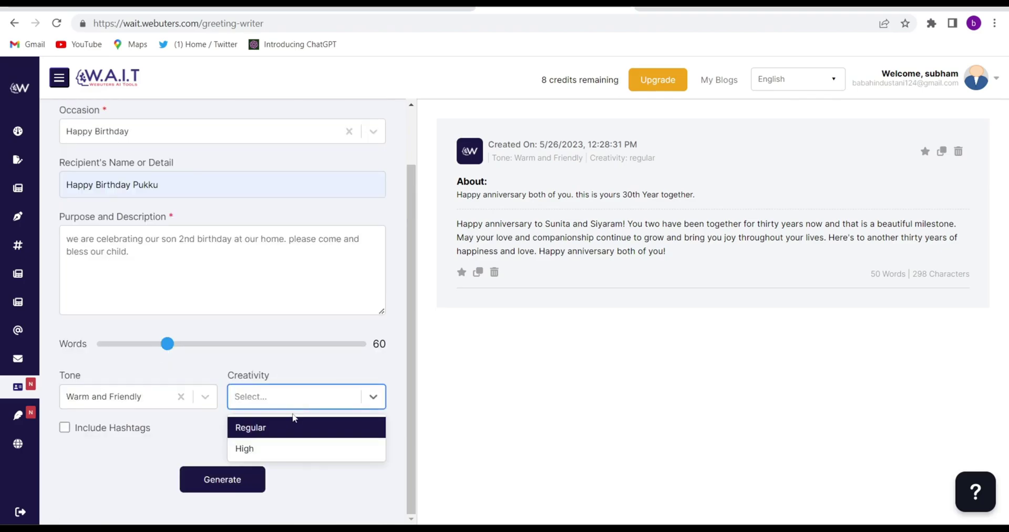
left_click(293, 425)
left_click(235, 482)
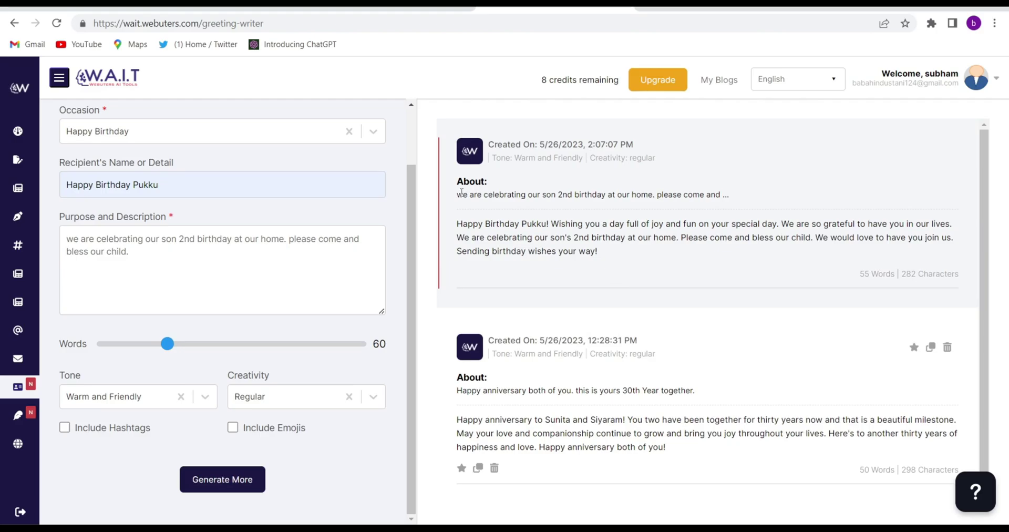
left_click_drag(462, 193, 608, 257)
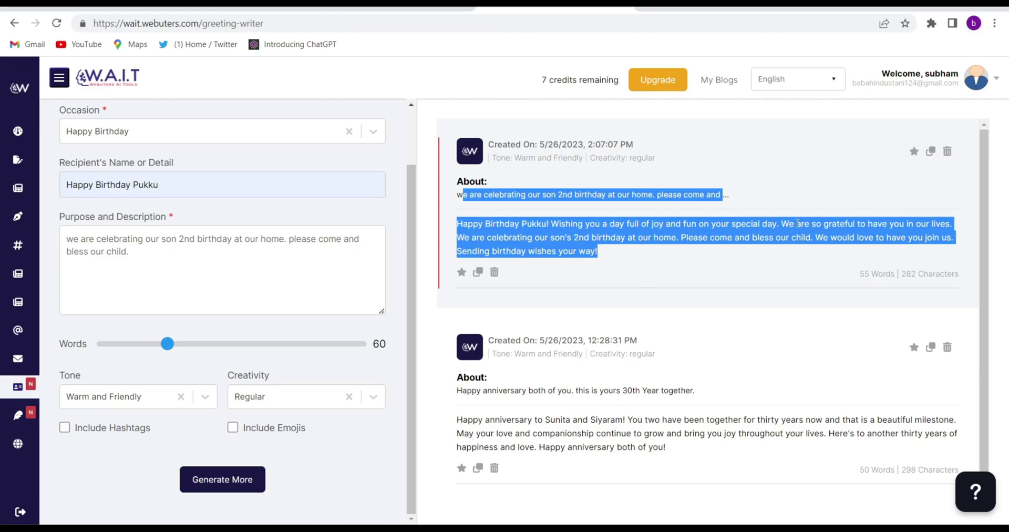
left_click(703, 266)
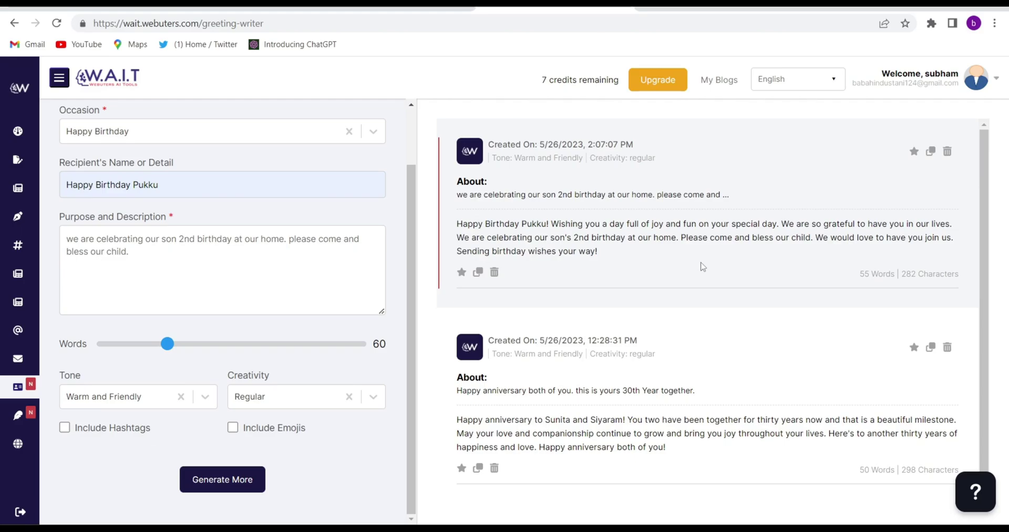